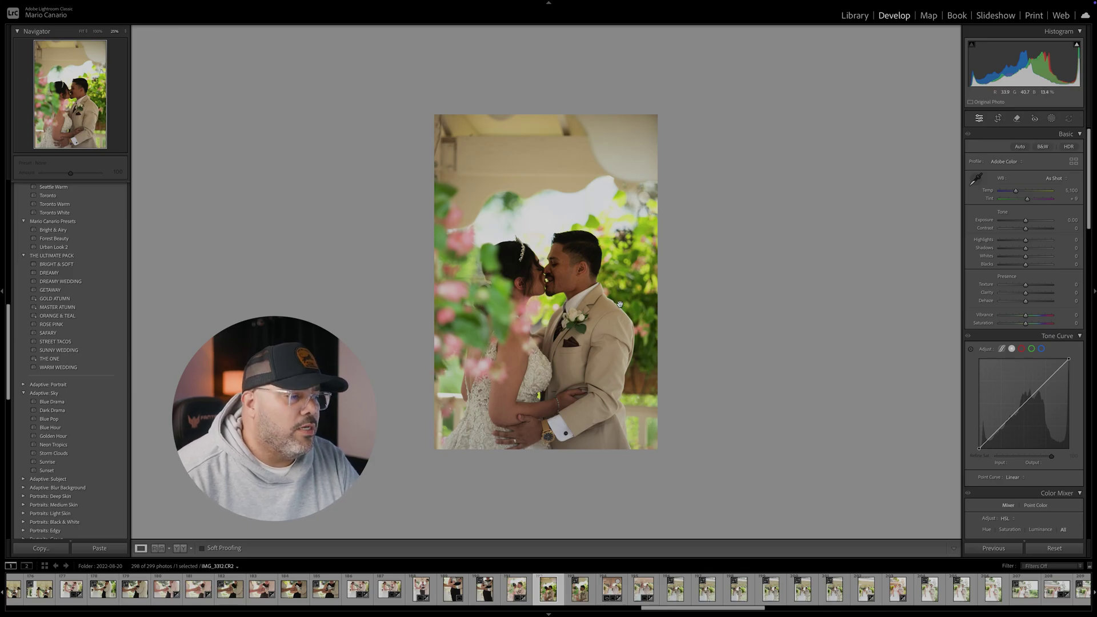
# - Open the Crop & Straighten overlay on the wedding kiss photo in Develop
pyautogui.click(999, 119)
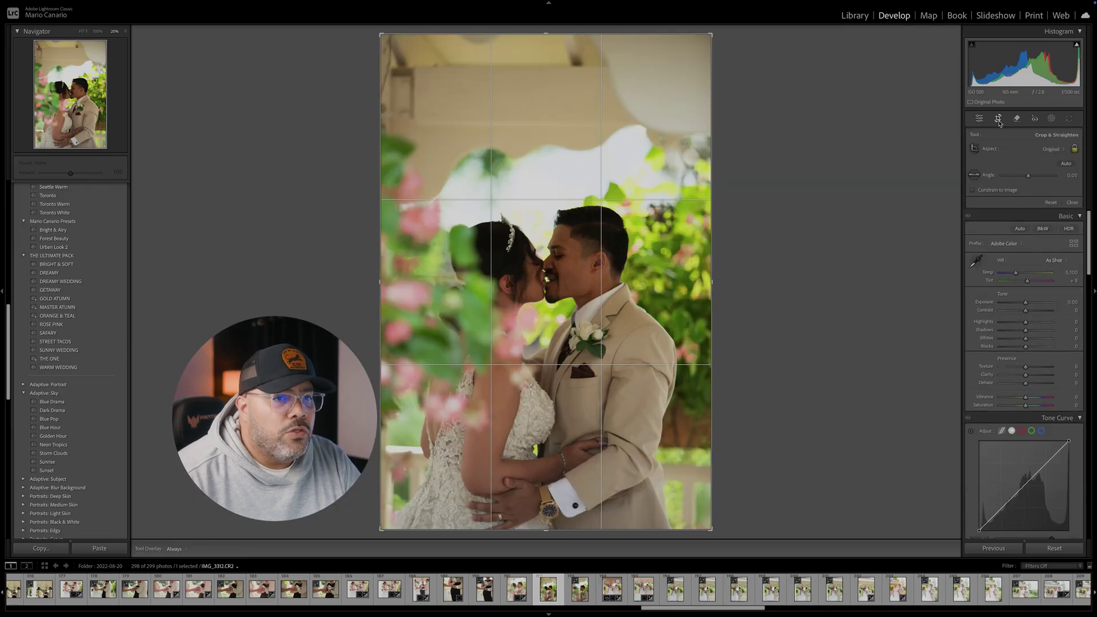
# - Crop to a 4 x 3 frame, shift the photo up, auto-straighten and apply the crop
pyautogui.click(1056, 150)
pyautogui.click(1036, 222)
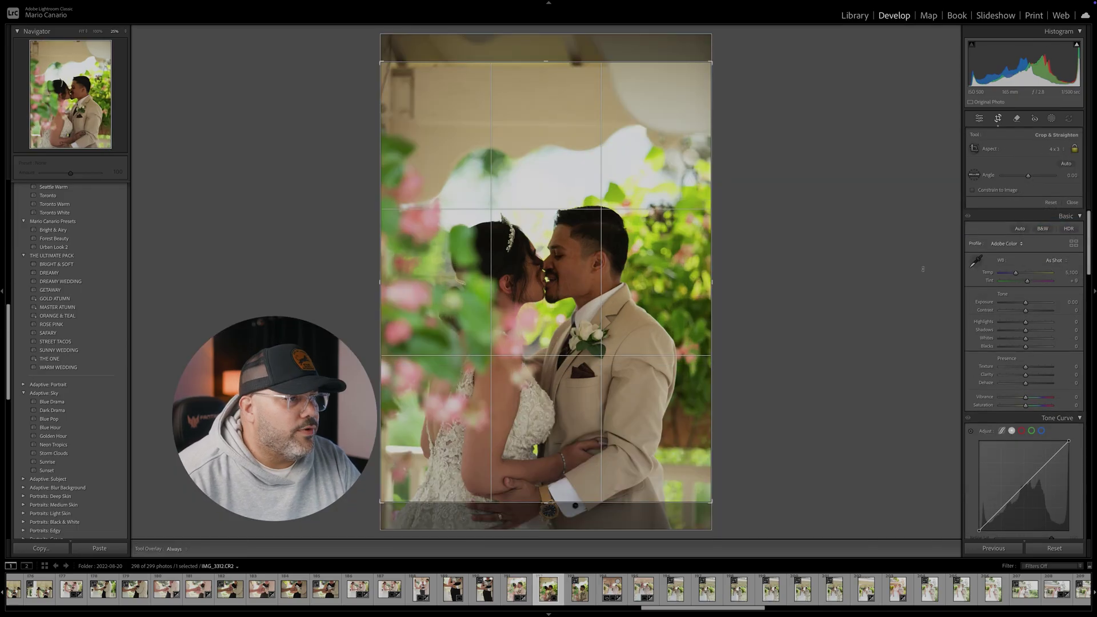
pyautogui.moveTo(591, 264); pyautogui.dragTo(591, 242)
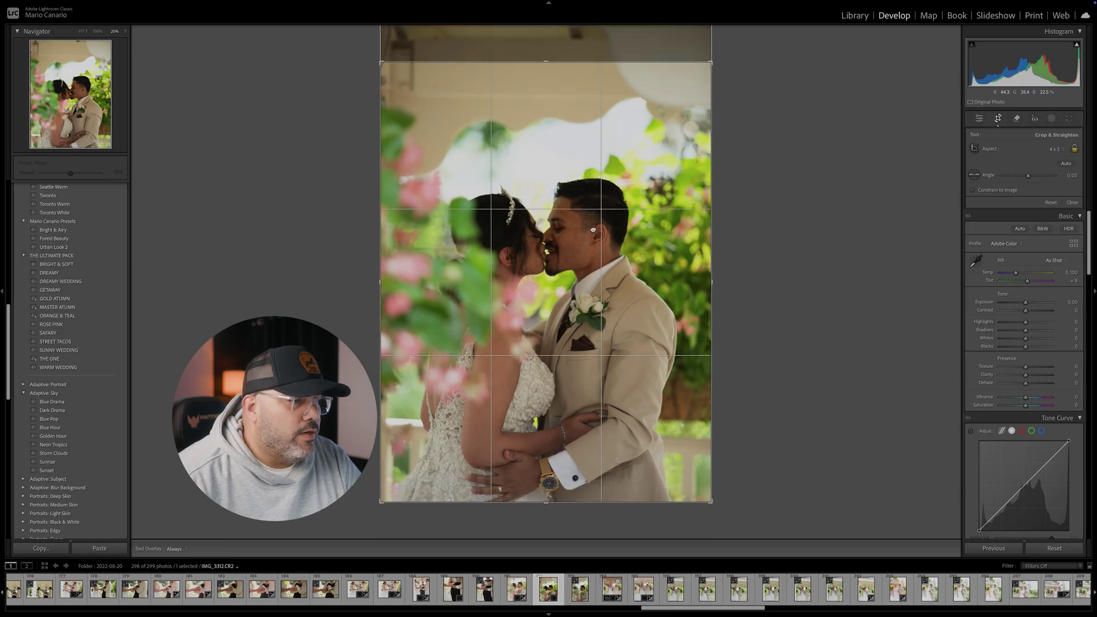
pyautogui.click(1066, 164)
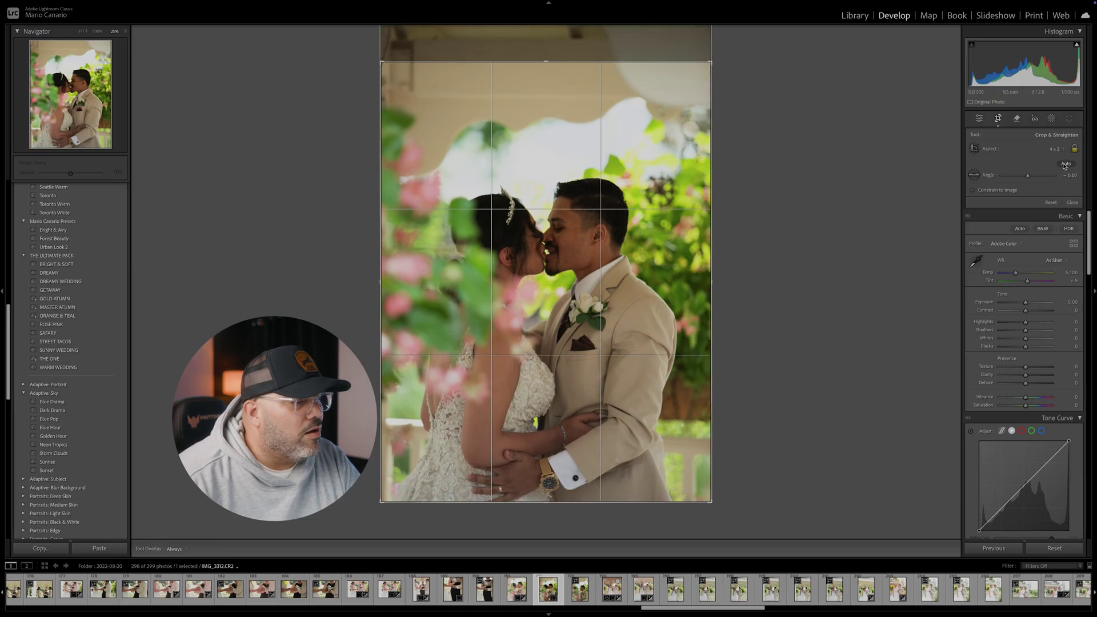
pyautogui.press('Return')
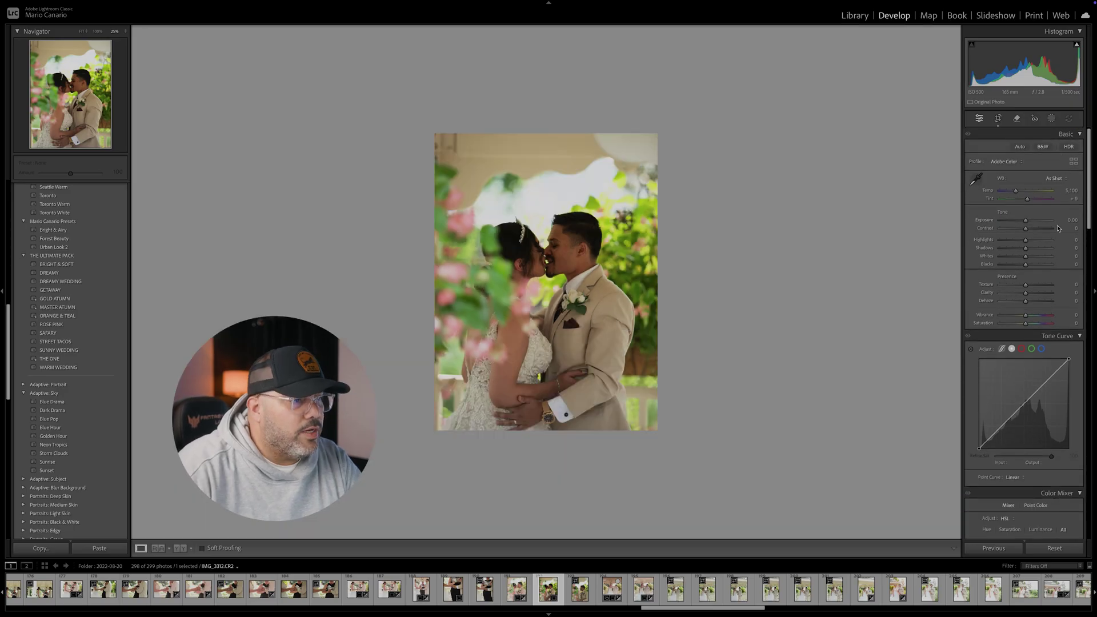
pyautogui.click(53, 265)
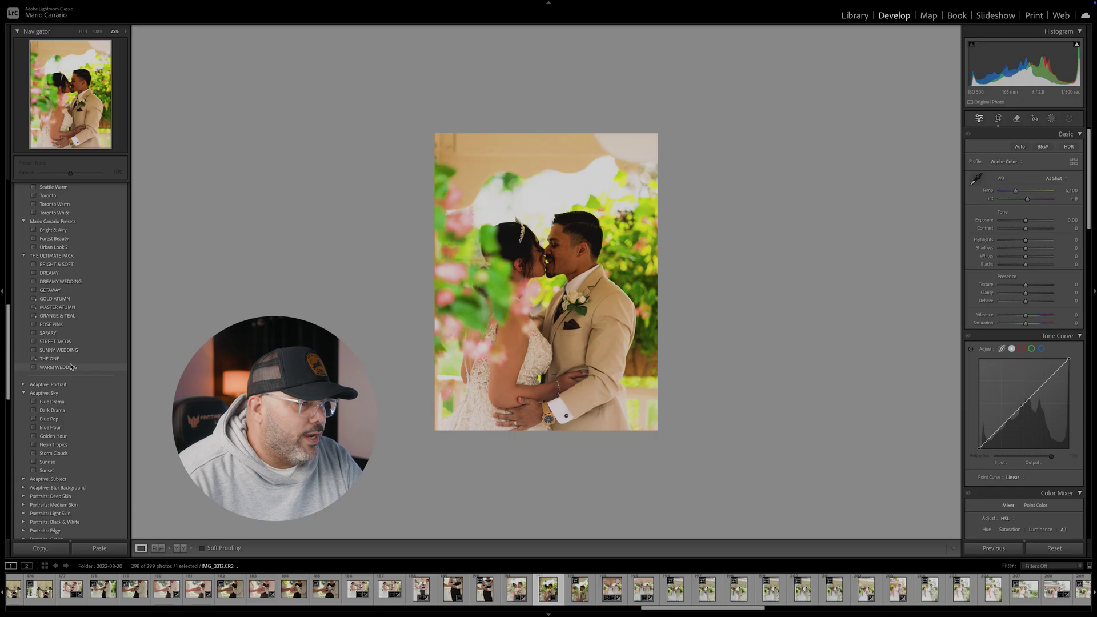
# - Apply THE ULTIMATE PACK's SAFARY preset to the cropped photo at amount 100
pyautogui.click(68, 335)
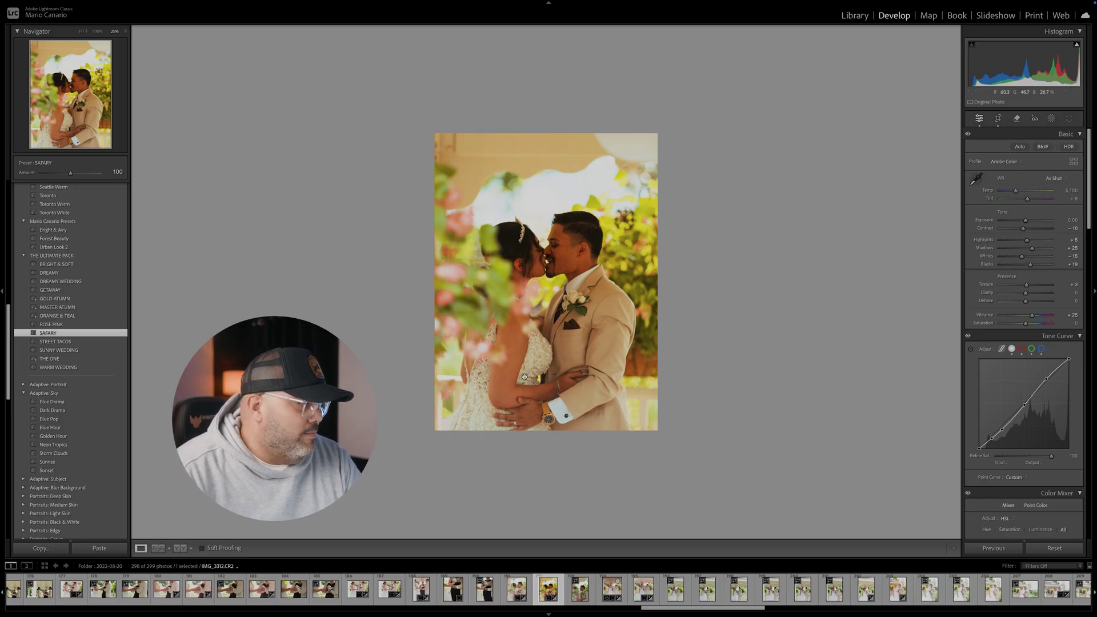
# - Sample white balance, set Temp to 4,549 with Tint +5, and raise Exposure to +0.40
pyautogui.click(977, 179)
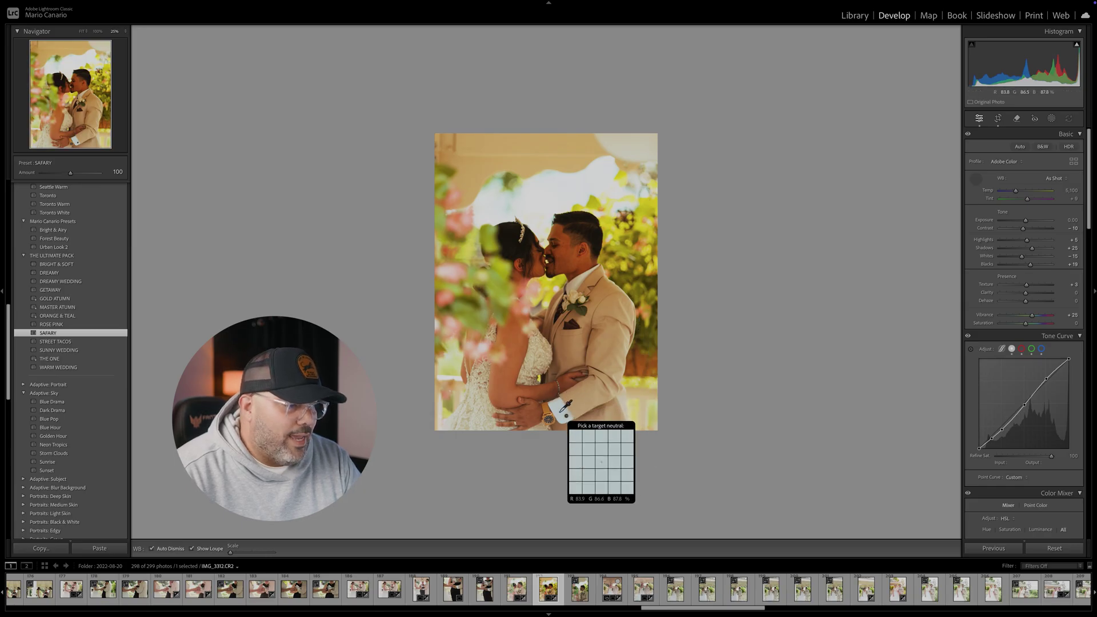
pyautogui.click(562, 412)
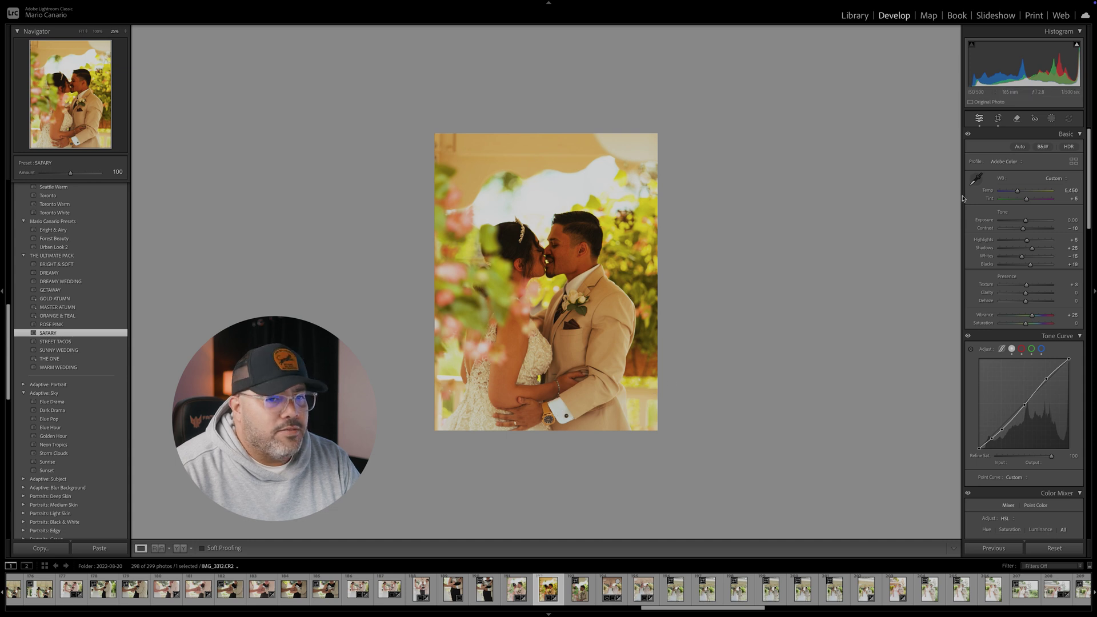
pyautogui.moveTo(1019, 193); pyautogui.dragTo(1015, 192)
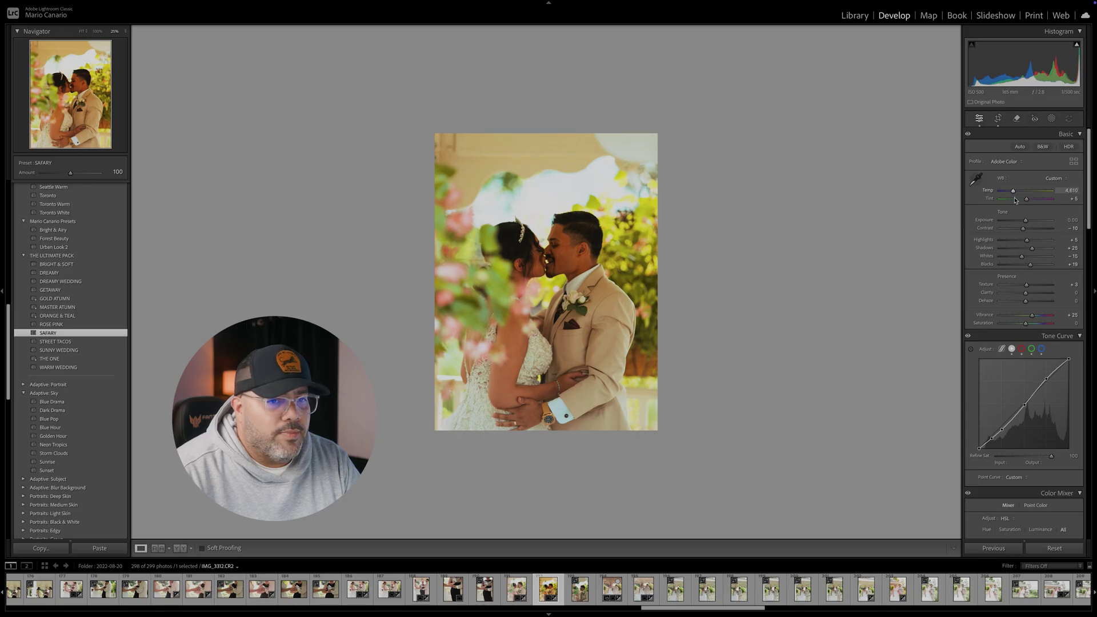
pyautogui.moveTo(1016, 200); pyautogui.dragTo(1016, 201)
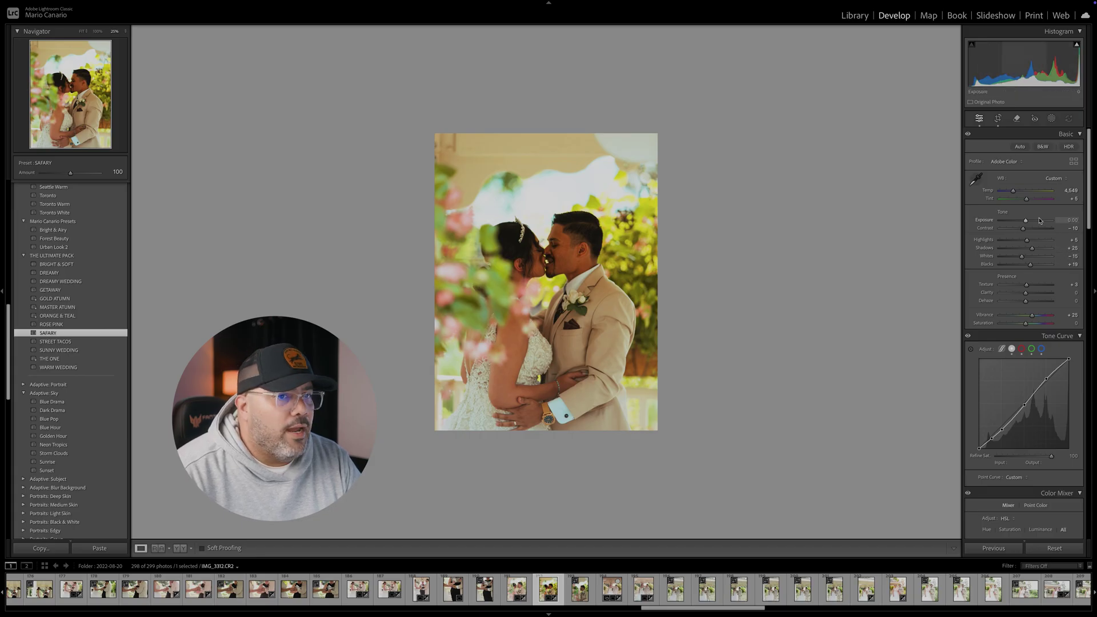
pyautogui.moveTo(1027, 220); pyautogui.dragTo(1031, 222)
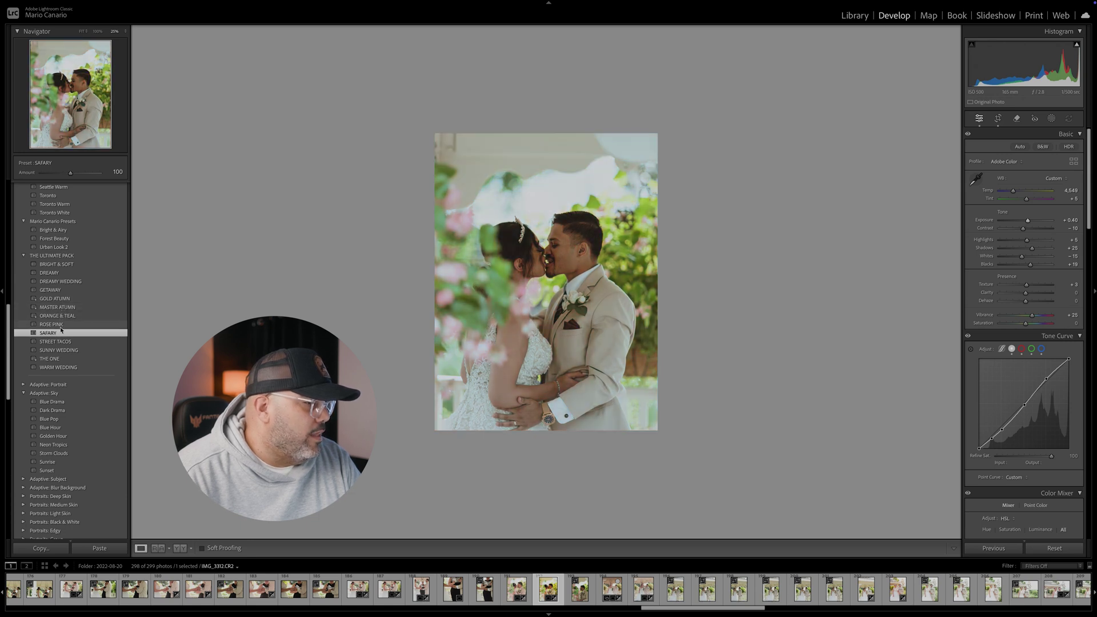
# - Switch to the DREAMY preset and resample white balance from a neutral spot
pyautogui.click(60, 275)
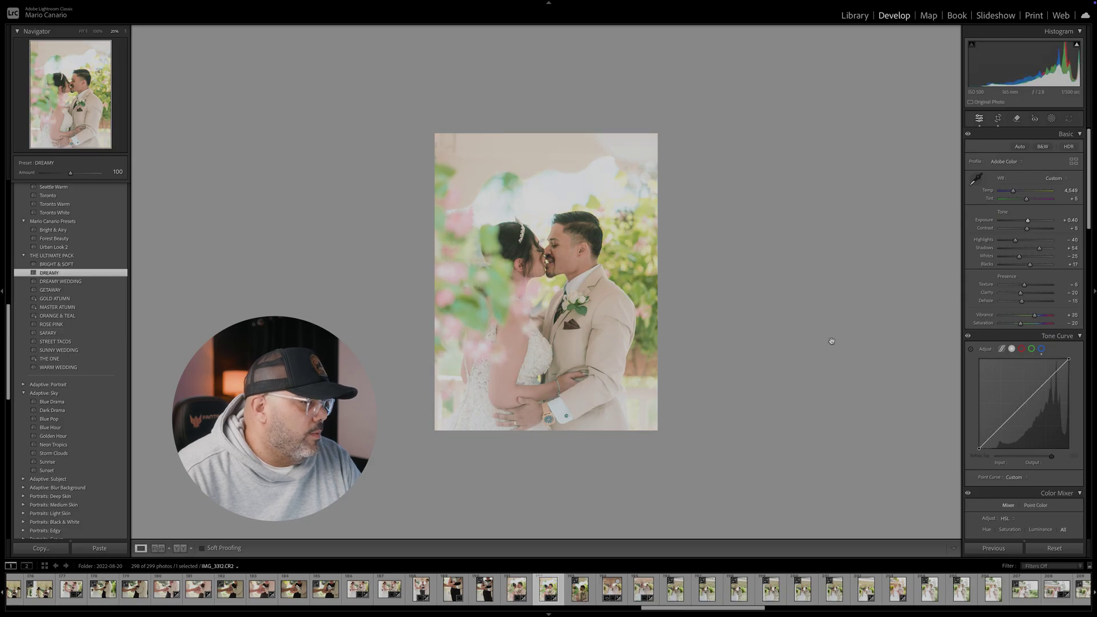
pyautogui.click(977, 180)
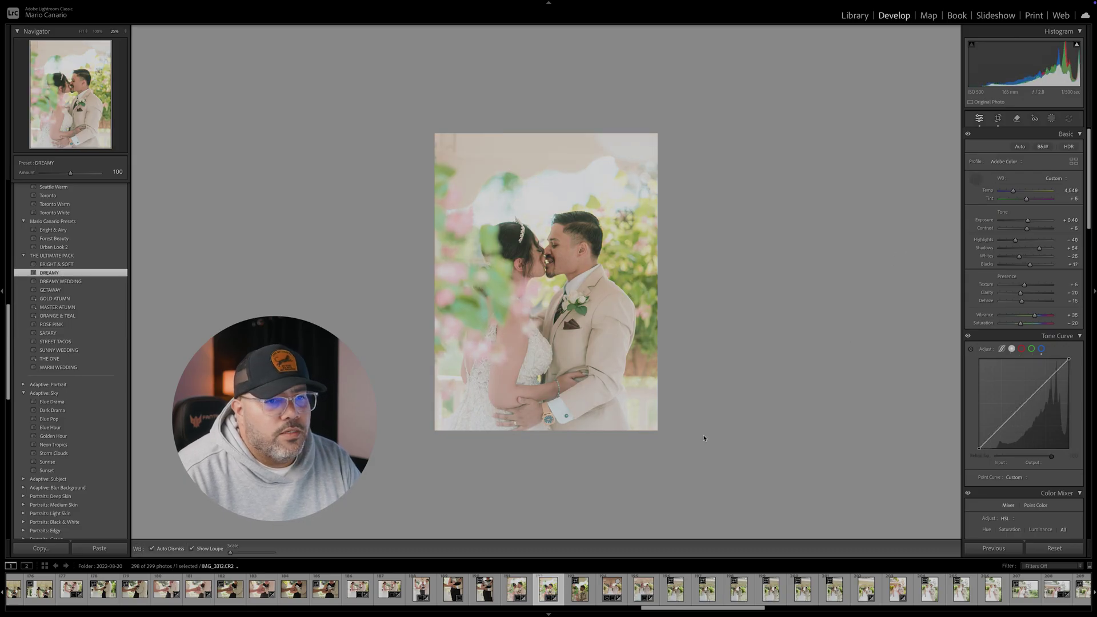
pyautogui.click(557, 407)
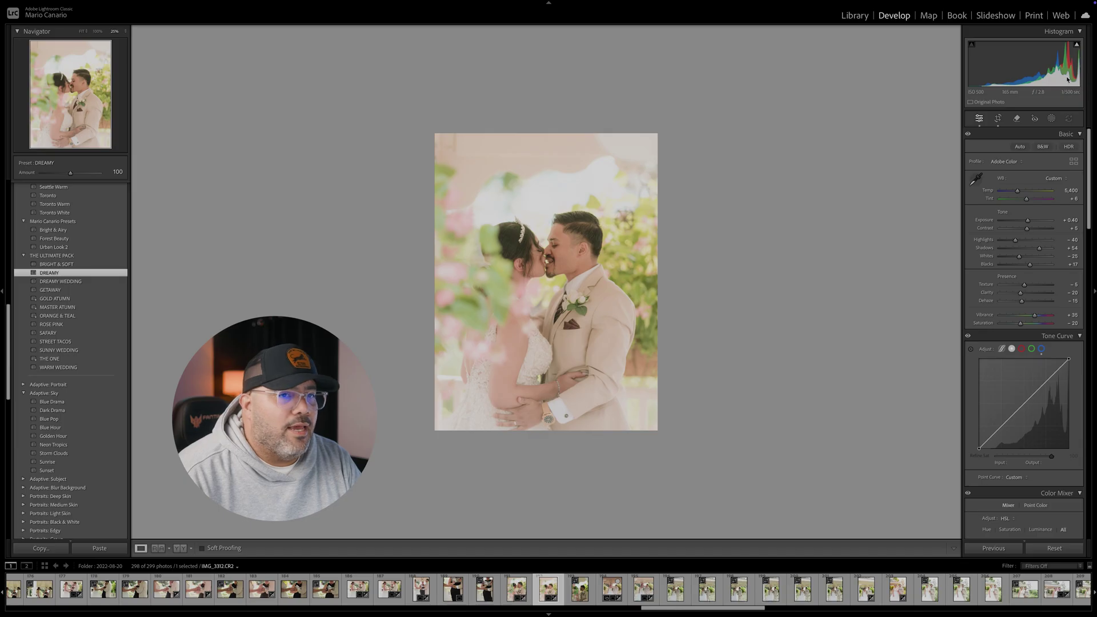
# - Reset Exposure to zero, then settle it slightly below at -0.15
pyautogui.doubleClick(1029, 221)
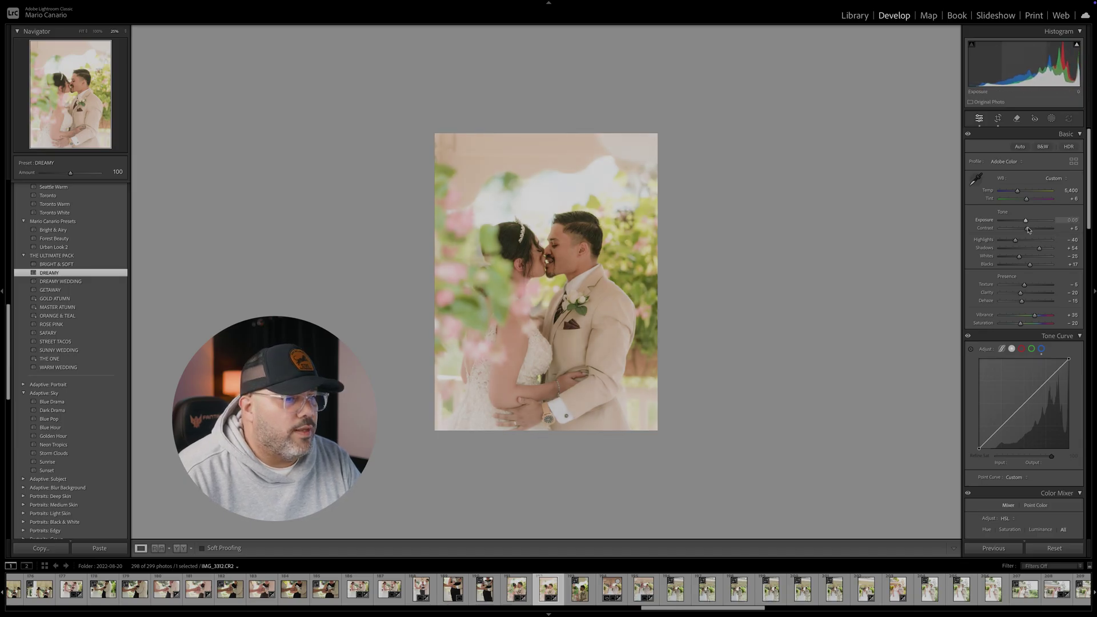
pyautogui.press('Down')
pyautogui.press('Down')
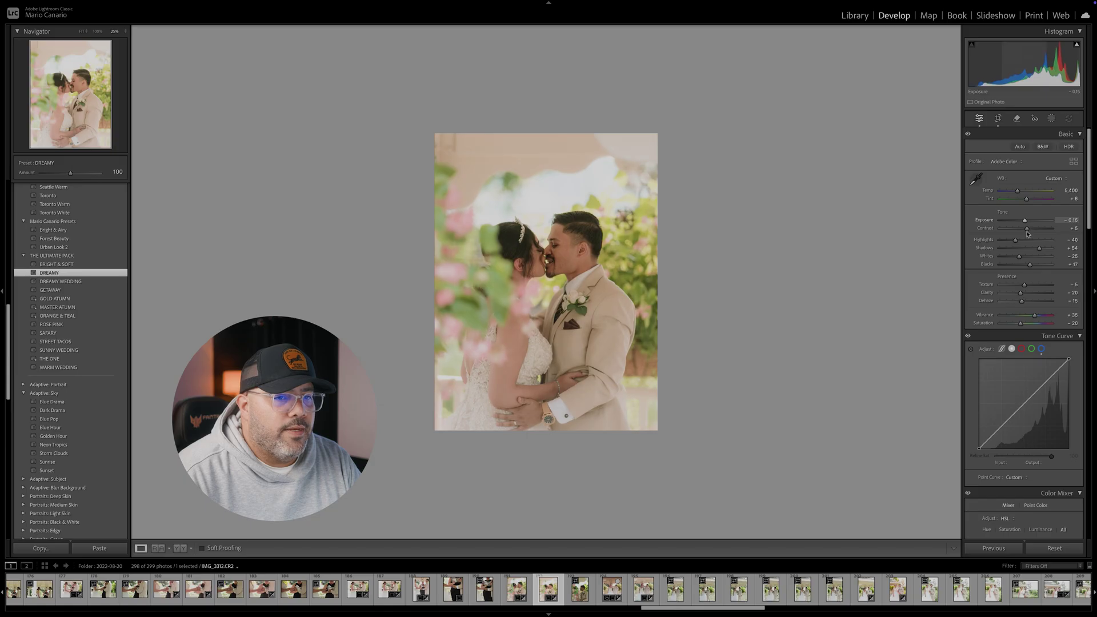
pyautogui.press('-')
pyautogui.press('-')
pyautogui.press('-')
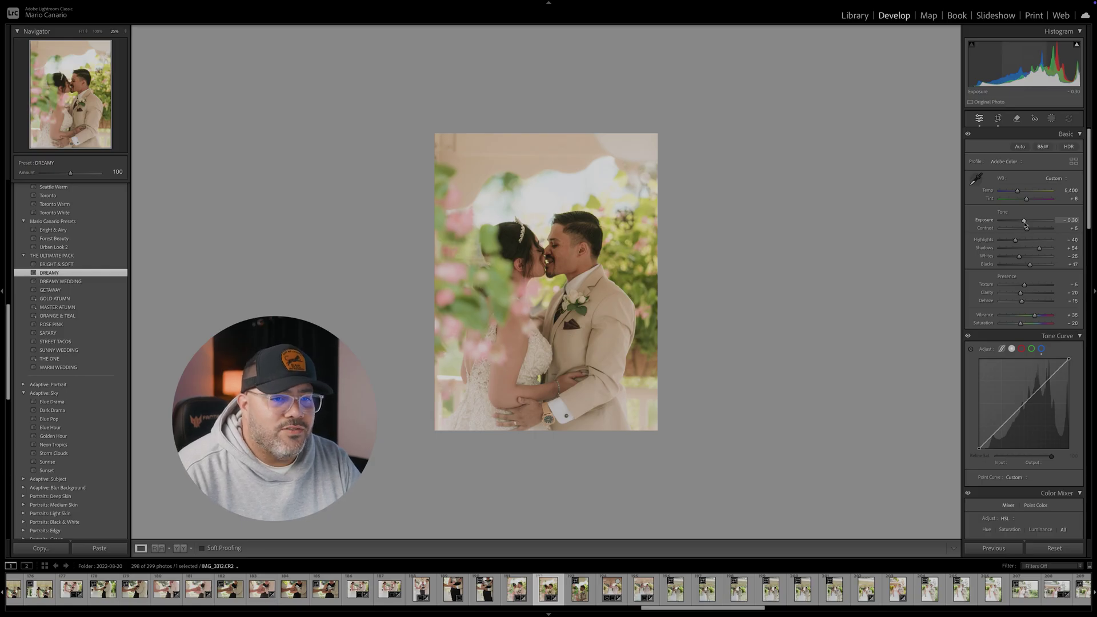
pyautogui.moveTo(1026, 224)
pyautogui.mouseDown()
pyautogui.moveTo(997, 225)
pyautogui.moveTo(1066, 232)
pyautogui.moveTo(997, 226)
pyautogui.moveTo(1089, 235)
pyautogui.moveTo(1006, 233)
pyautogui.moveTo(1069, 234)
pyautogui.moveTo(1029, 238)
pyautogui.moveTo(1028, 224)
pyautogui.mouseUp()
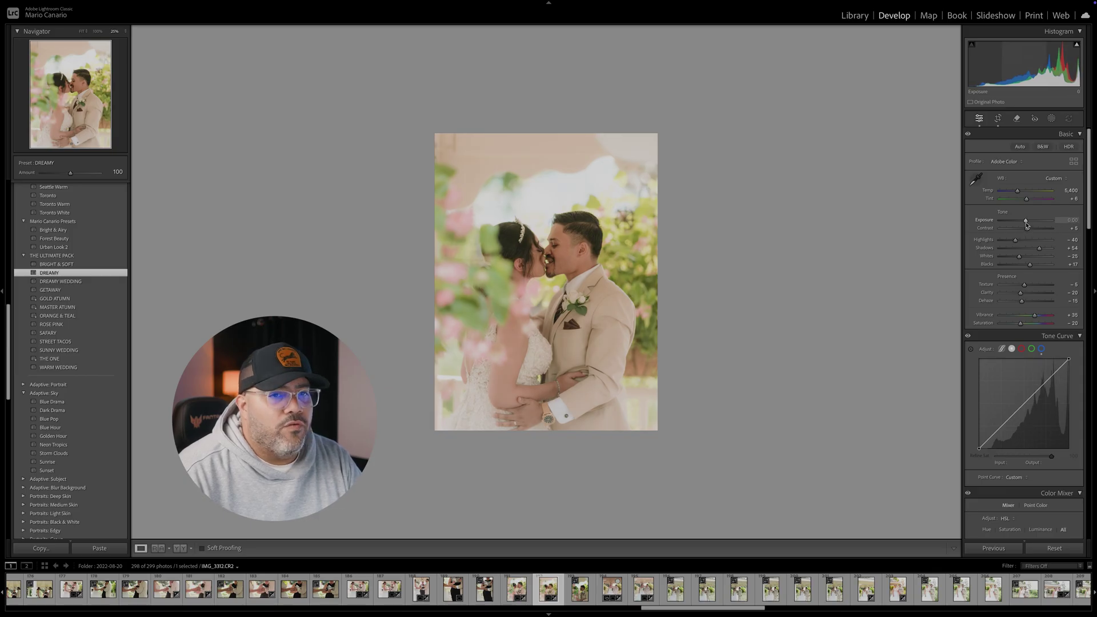
pyautogui.moveTo(1027, 226)
pyautogui.mouseDown()
pyautogui.moveTo(1039, 236)
pyautogui.moveTo(1030, 239)
pyautogui.mouseUp()
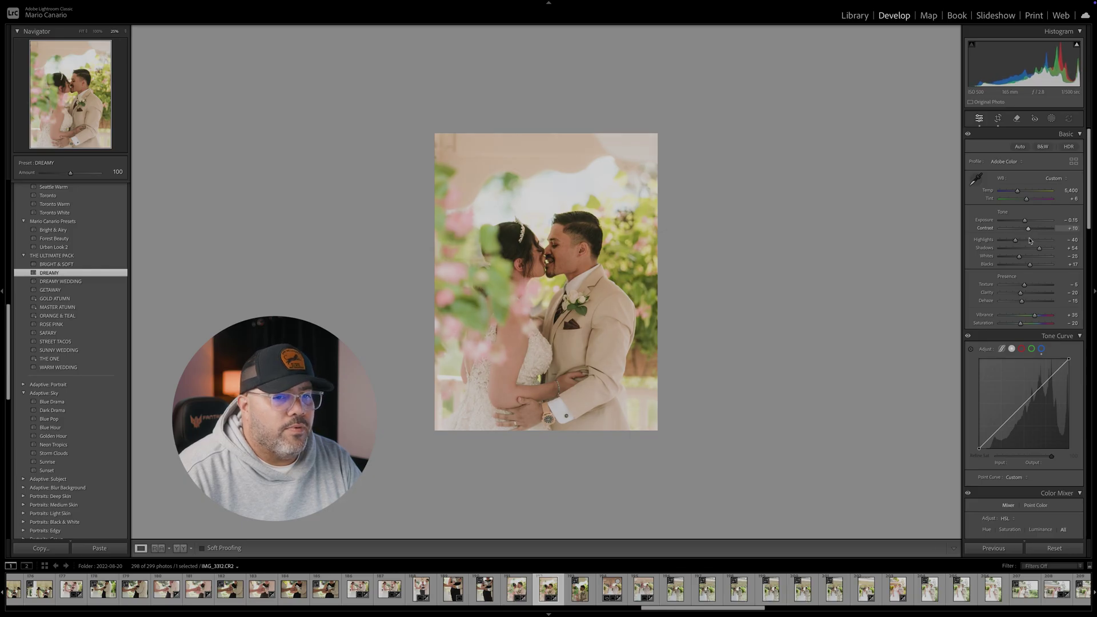
# - Set Contrast to +10, lower Shadows slightly, ease Dehaze toward zero and adjust Texture
pyautogui.moveTo(1031, 240); pyautogui.dragTo(1030, 240)
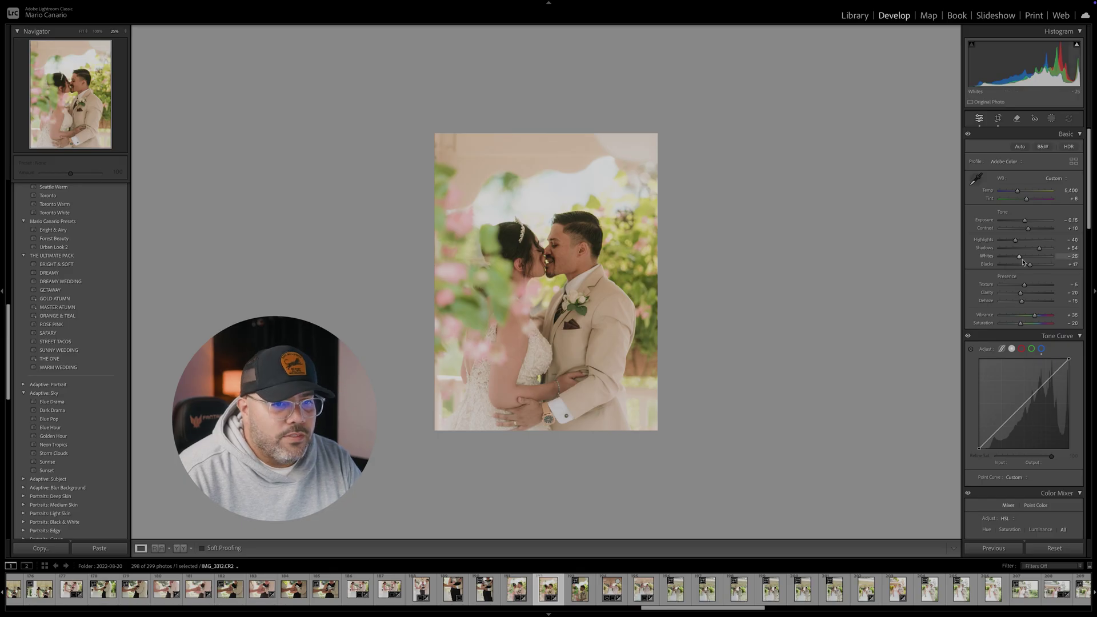
pyautogui.moveTo(1040, 249); pyautogui.dragTo(1037, 254)
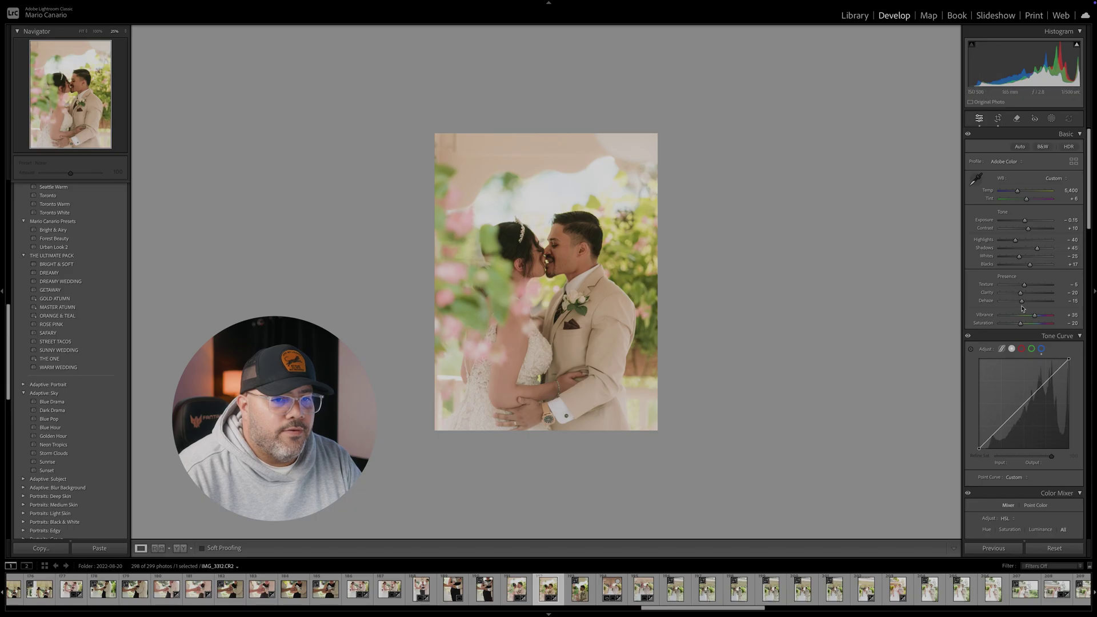
pyautogui.moveTo(1023, 303); pyautogui.dragTo(1025, 305)
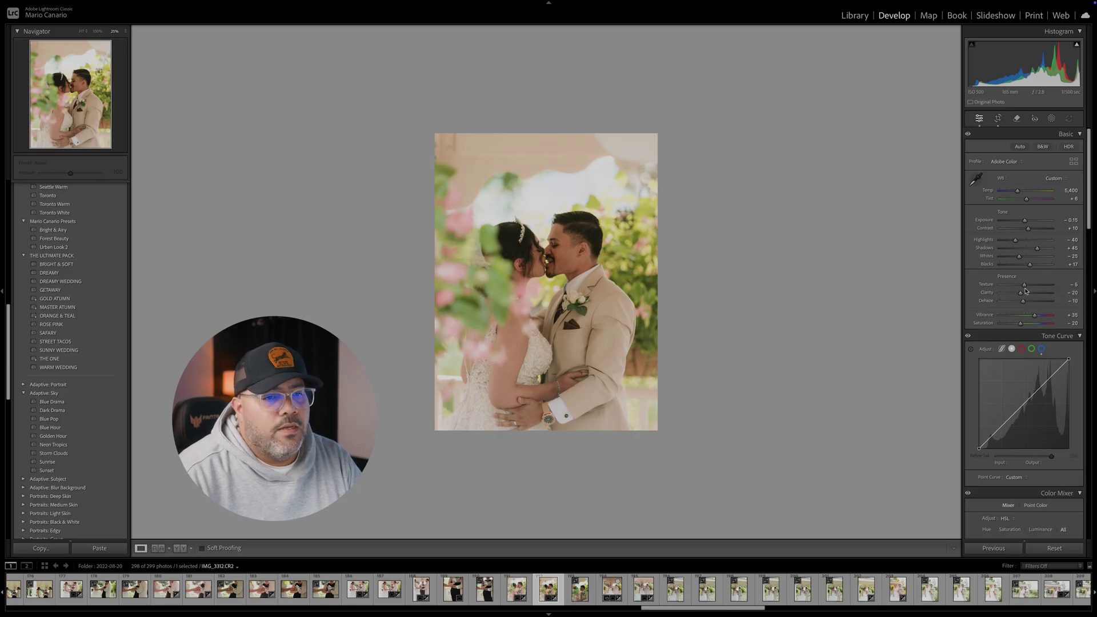
pyautogui.moveTo(1027, 289)
pyautogui.mouseDown()
pyautogui.moveTo(1056, 293)
pyautogui.moveTo(991, 296)
pyautogui.moveTo(1035, 296)
pyautogui.moveTo(1025, 298)
pyautogui.mouseUp()
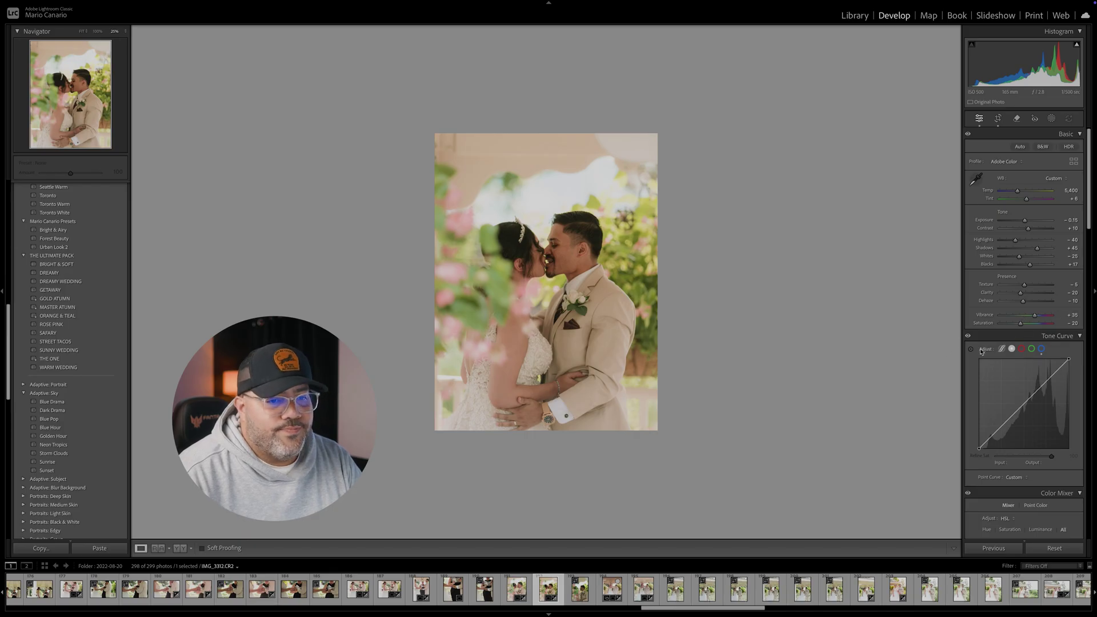
# - Pull down a shadow curve point, anchor the highlights, and lift the black endpoint
pyautogui.scroll(-3, 982, 351)
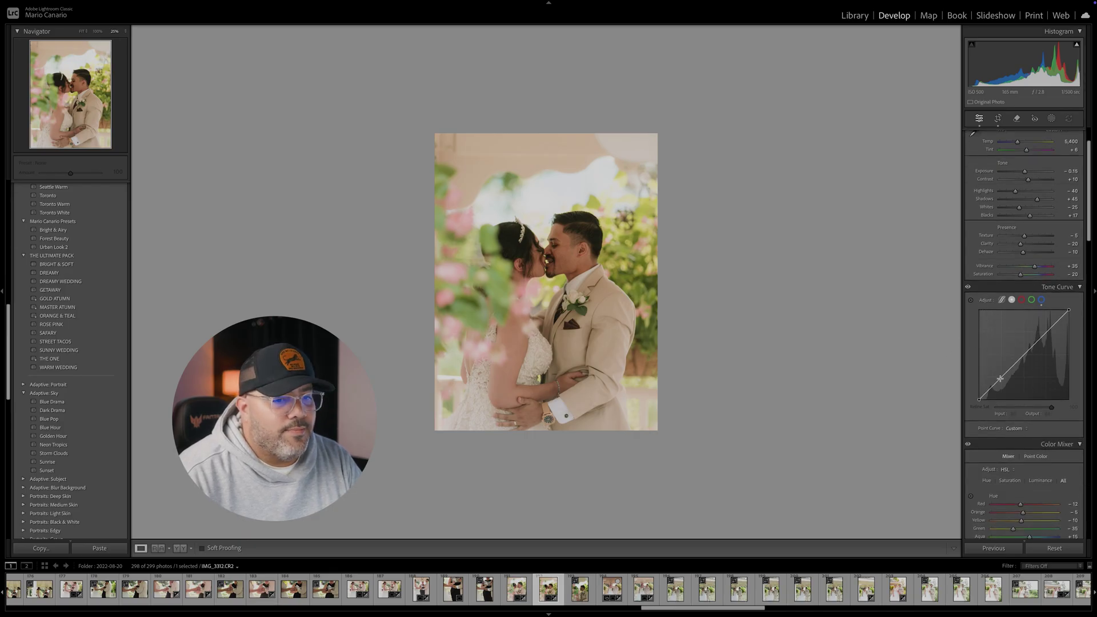
pyautogui.moveTo(1004, 374); pyautogui.dragTo(1004, 379)
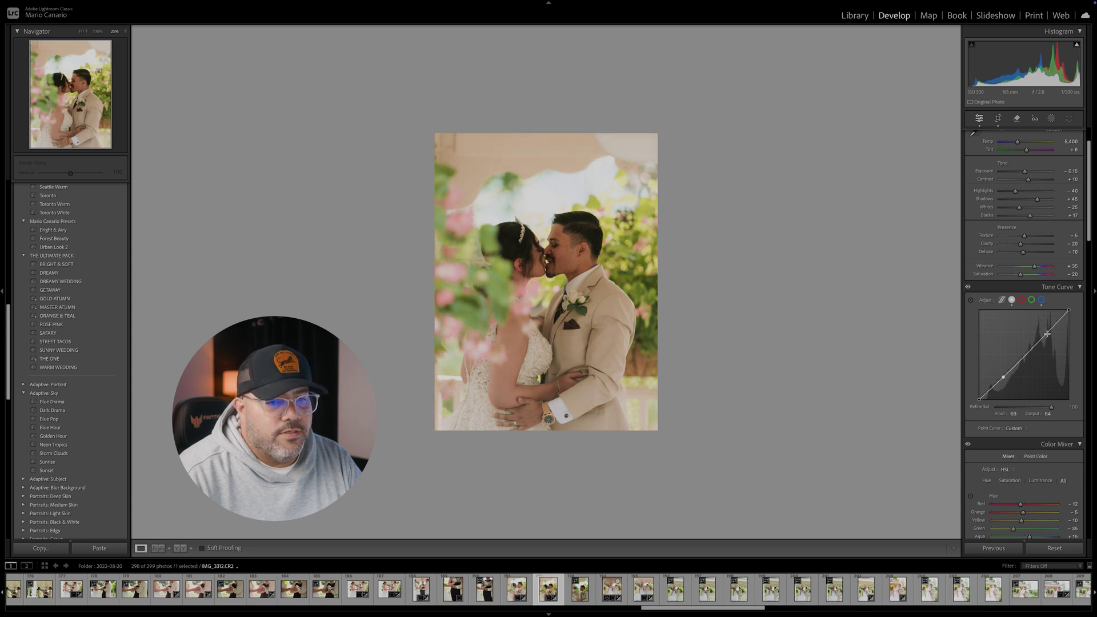
pyautogui.moveTo(1047, 334); pyautogui.dragTo(1026, 358)
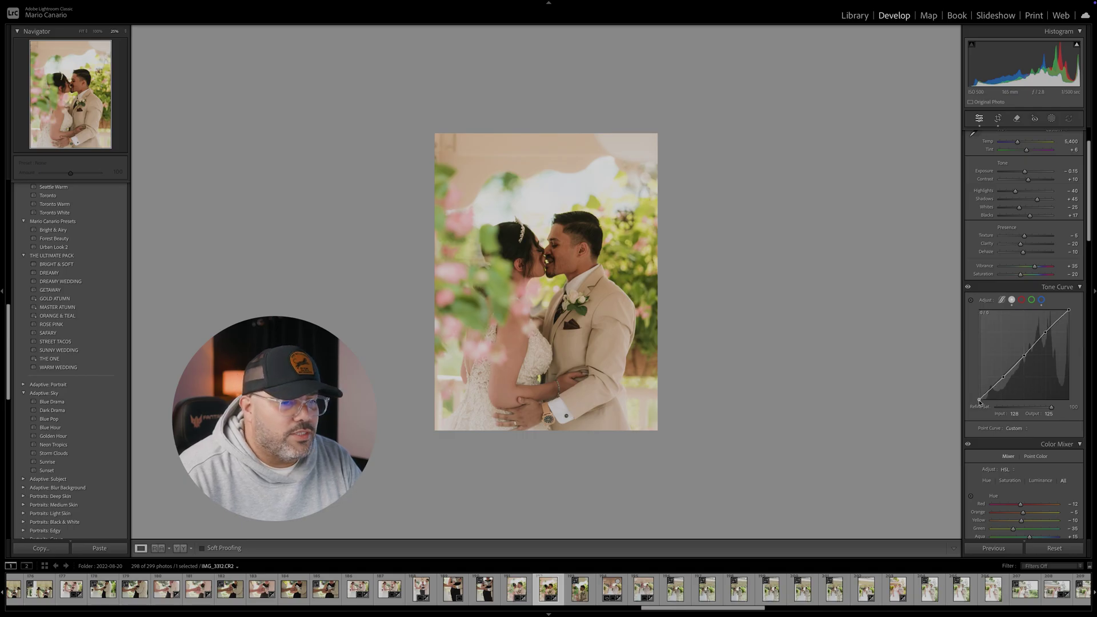
pyautogui.moveTo(980, 402); pyautogui.dragTo(974, 402)
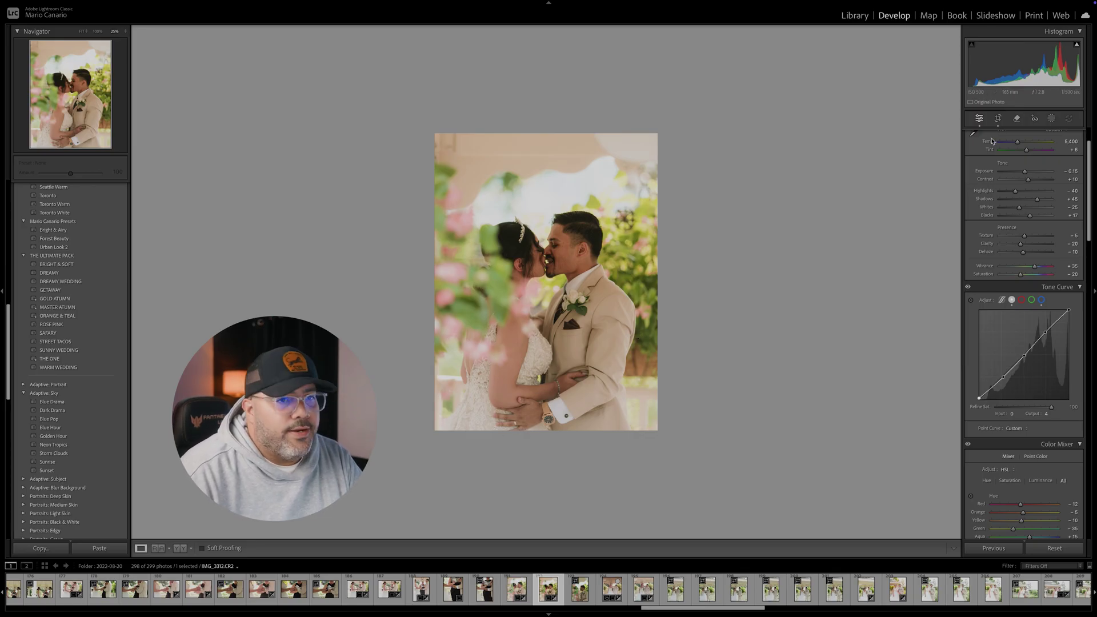
pyautogui.click(1052, 118)
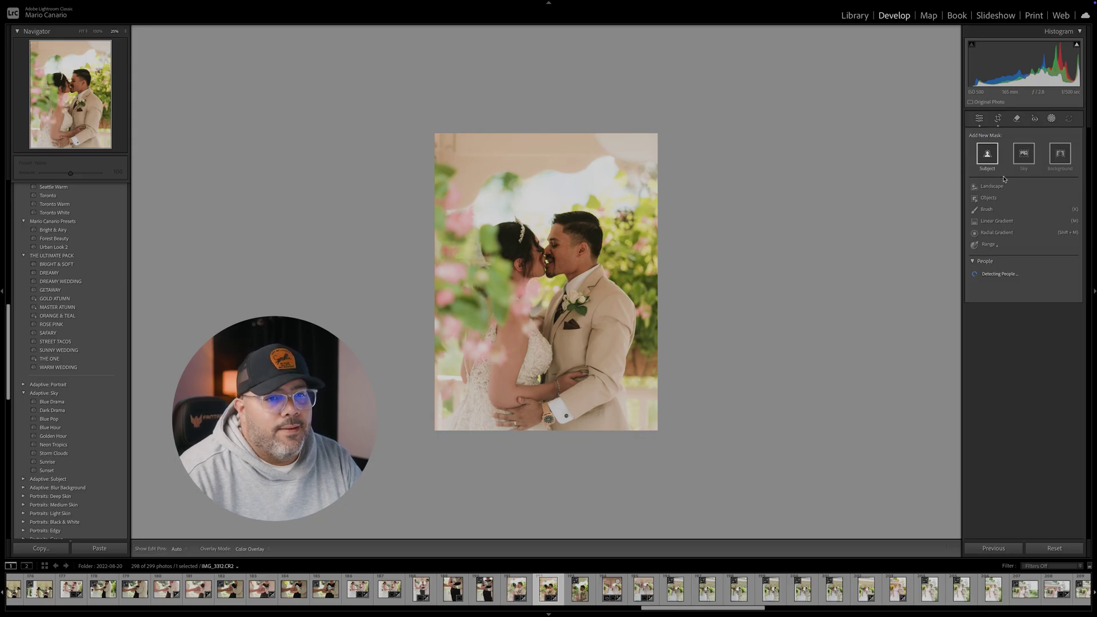
# - Drag a linear gradient up from the bottom edge and set its Exposure to 0.99
pyautogui.click(999, 221)
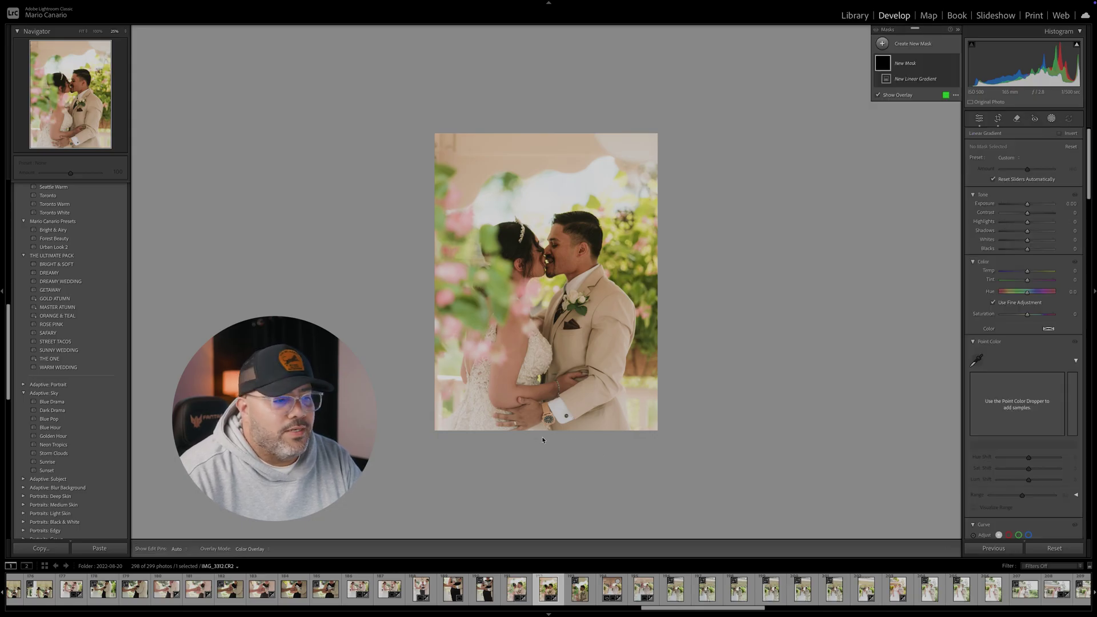
pyautogui.moveTo(545, 429); pyautogui.dragTo(546, 330)
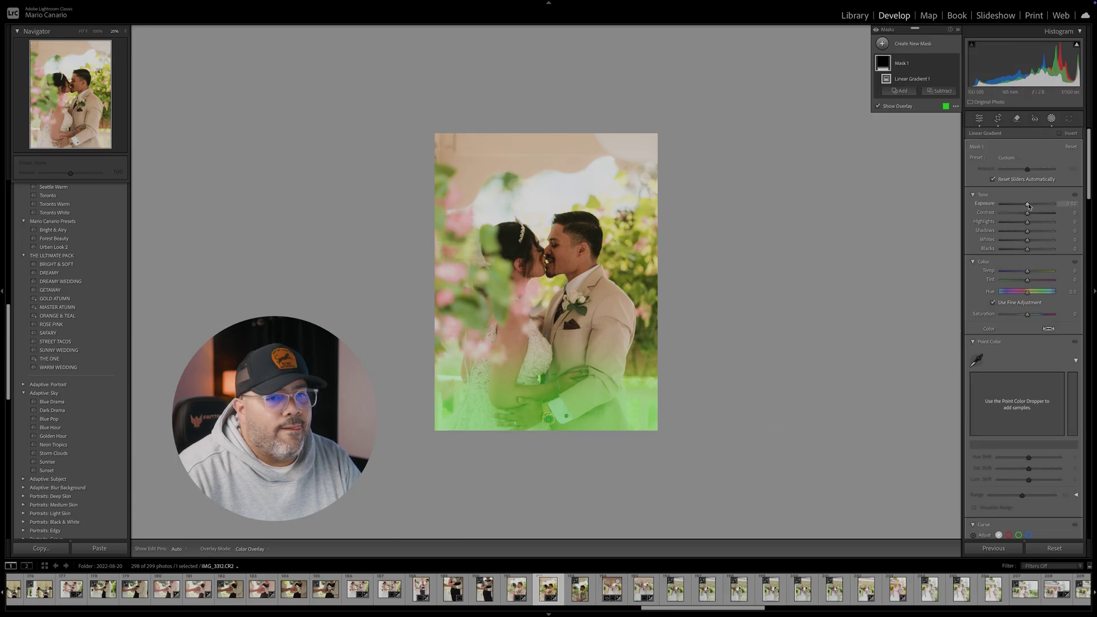
pyautogui.moveTo(1029, 205); pyautogui.dragTo(1034, 206)
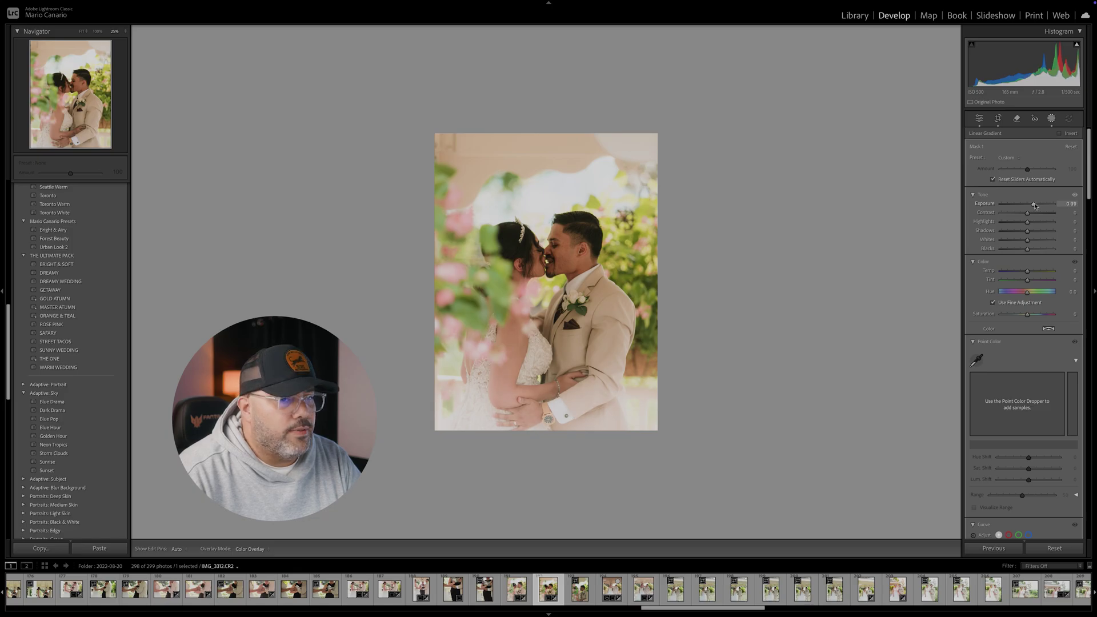
pyautogui.moveTo(1035, 205); pyautogui.dragTo(1035, 205)
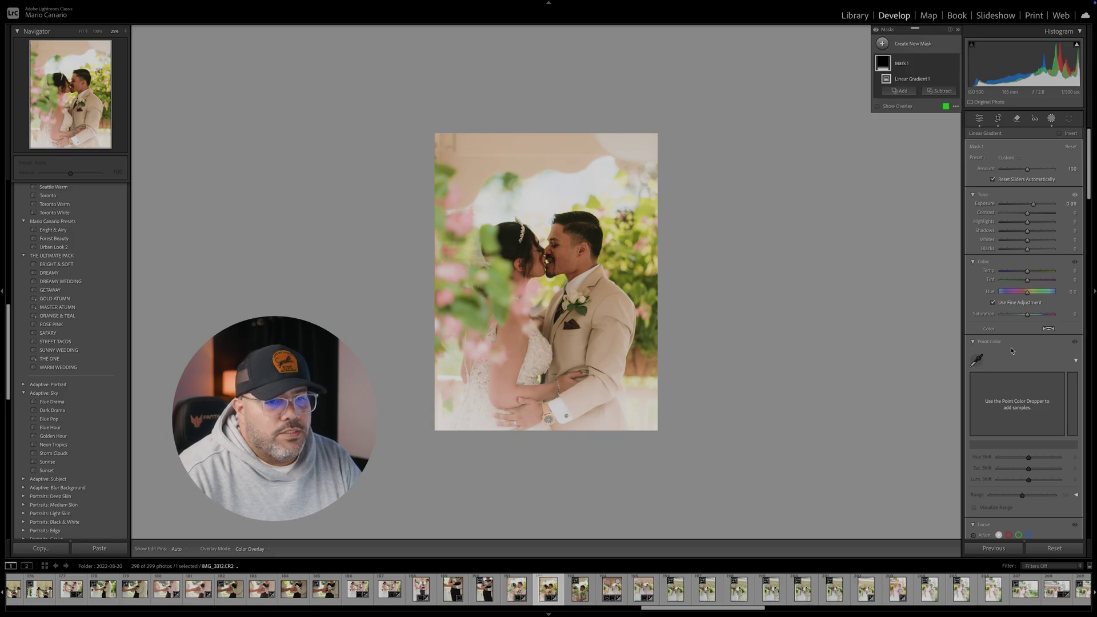
pyautogui.scroll(-2, 1011, 351)
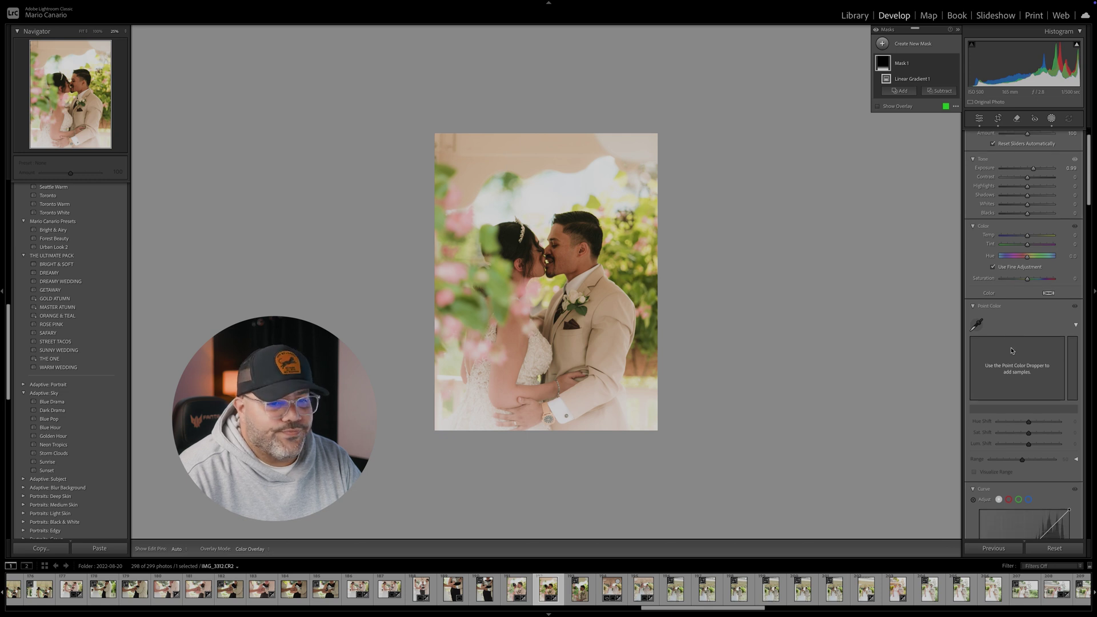
# - Give the gradient mask Dehaze -20 and Clarity -30
pyautogui.scroll(-5, 1011, 351)
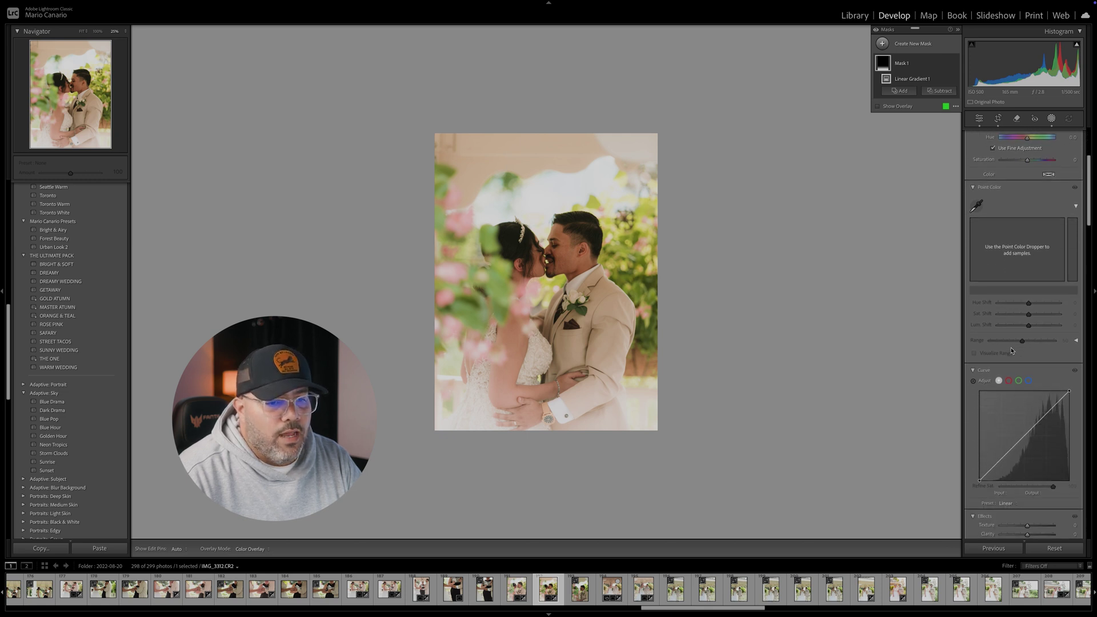
pyautogui.scroll(-3, 1012, 351)
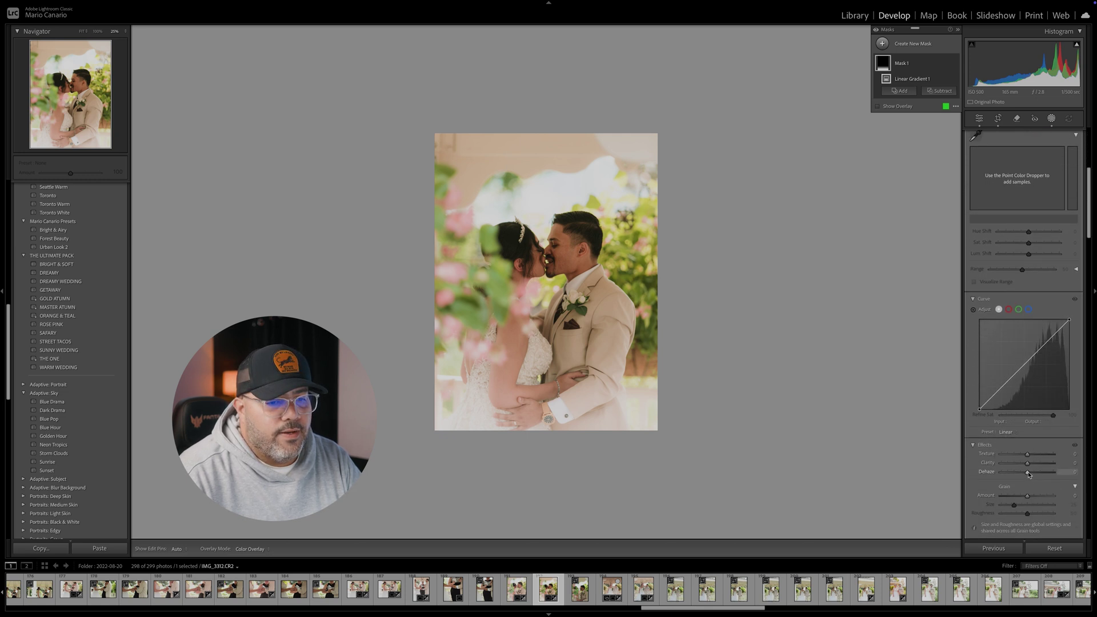
pyautogui.moveTo(1029, 473); pyautogui.dragTo(1023, 482)
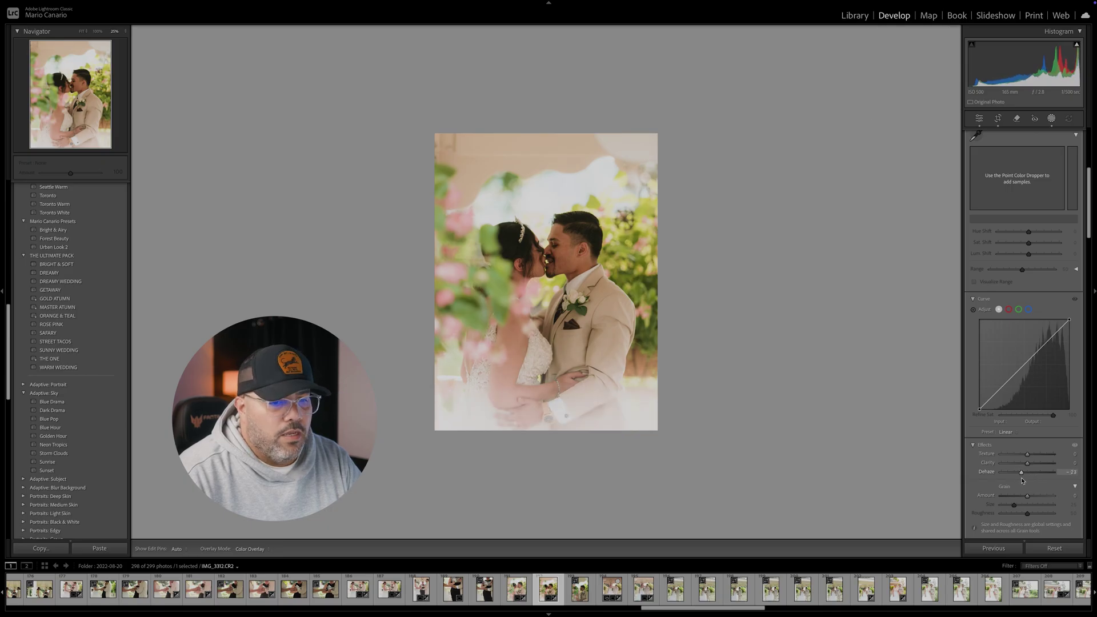
pyautogui.moveTo(1023, 480); pyautogui.dragTo(1024, 481)
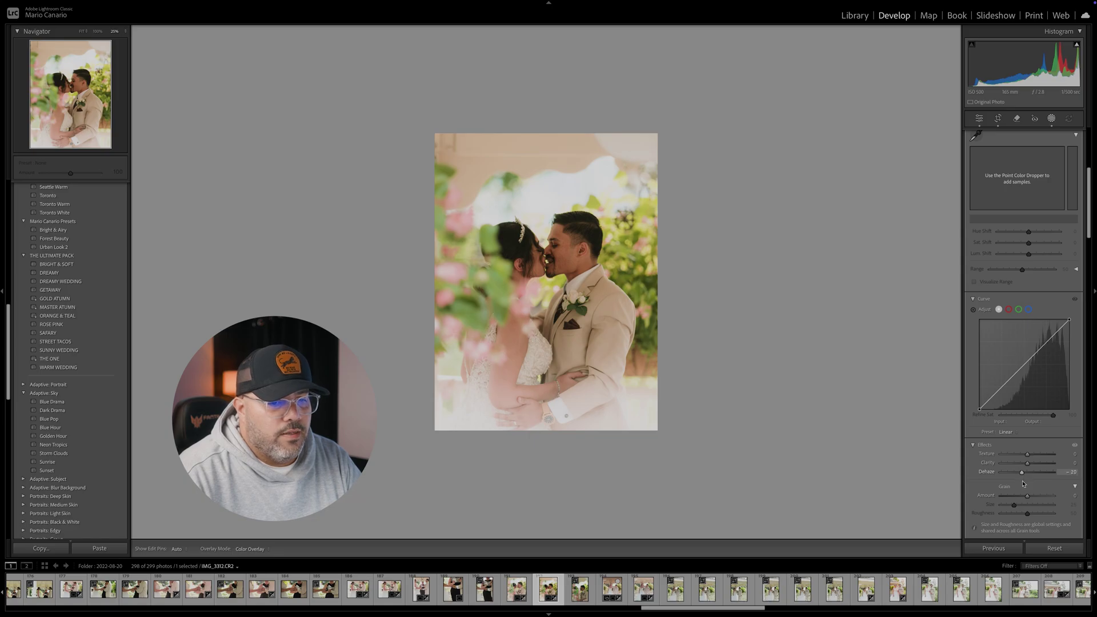
pyautogui.moveTo(1030, 466)
pyautogui.mouseDown()
pyautogui.moveTo(1045, 467)
pyautogui.moveTo(1021, 472)
pyautogui.mouseUp()
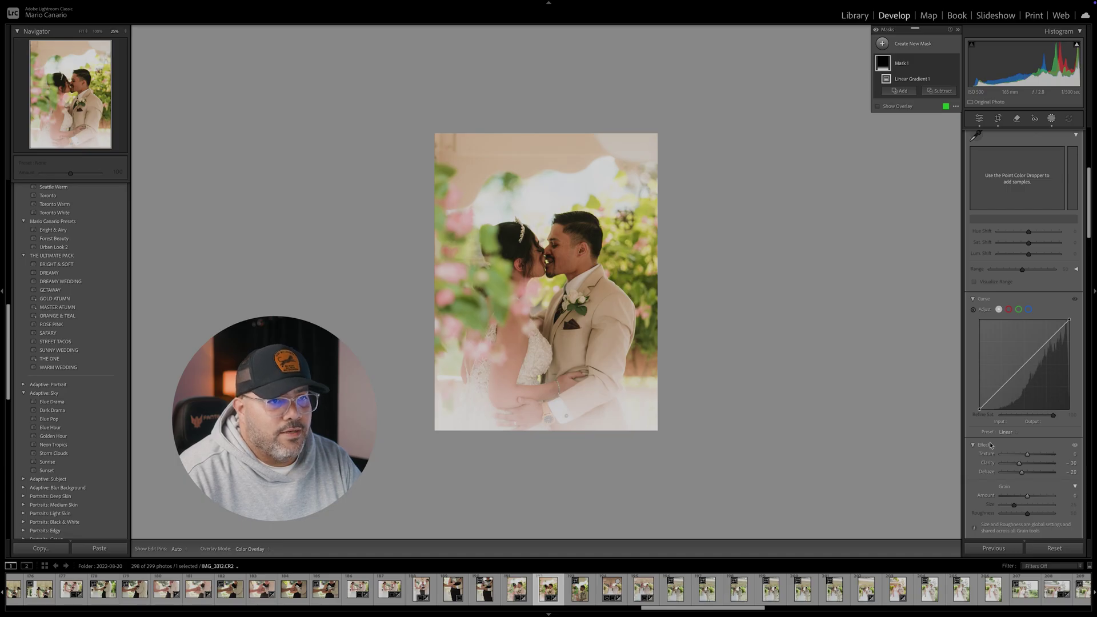
# - Lower the gradient mask's Exposure to 0.65 and its Amount to 80
pyautogui.scroll(-3, 986, 486)
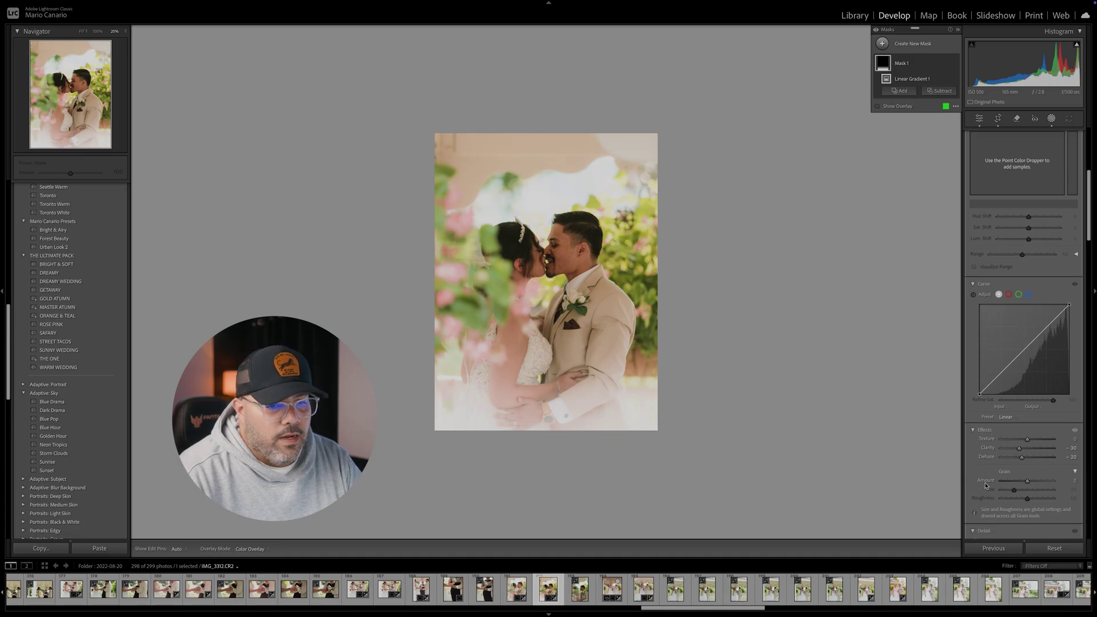
pyautogui.scroll(10, 994, 457)
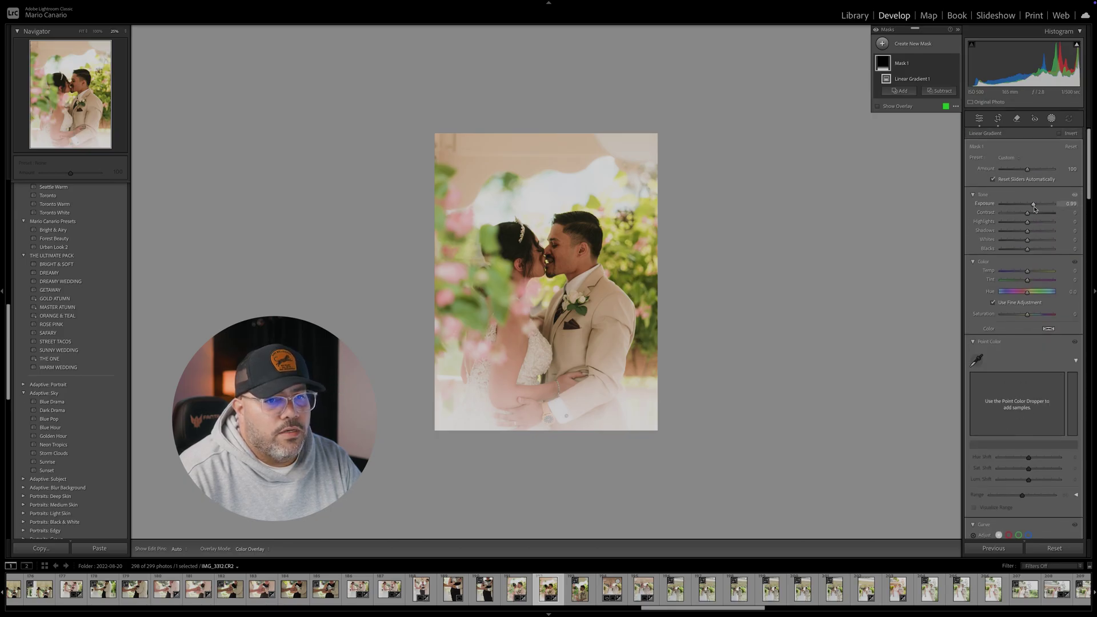
pyautogui.moveTo(1035, 207); pyautogui.dragTo(1035, 210)
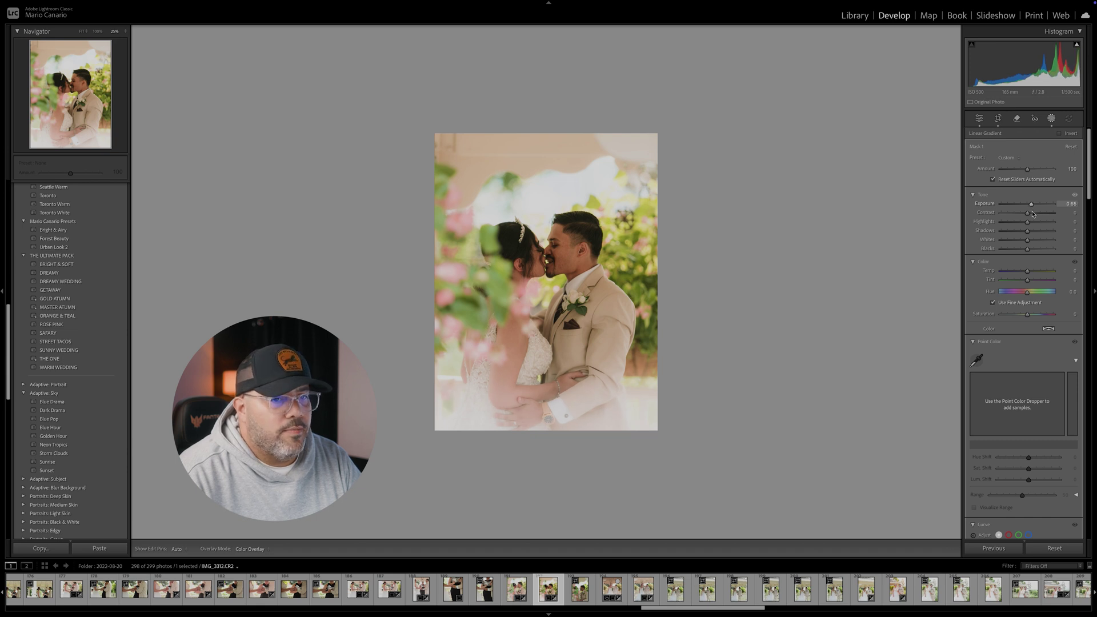
pyautogui.moveTo(1027, 169)
pyautogui.mouseDown()
pyautogui.moveTo(1010, 174)
pyautogui.moveTo(1025, 181)
pyautogui.mouseUp()
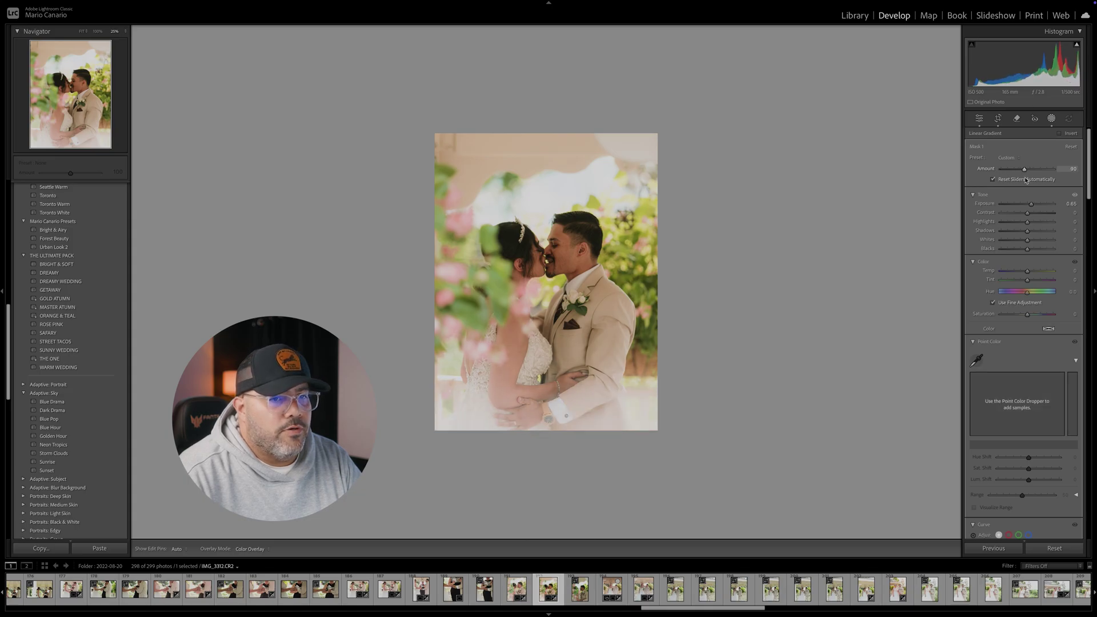
pyautogui.moveTo(1027, 180); pyautogui.dragTo(1024, 181)
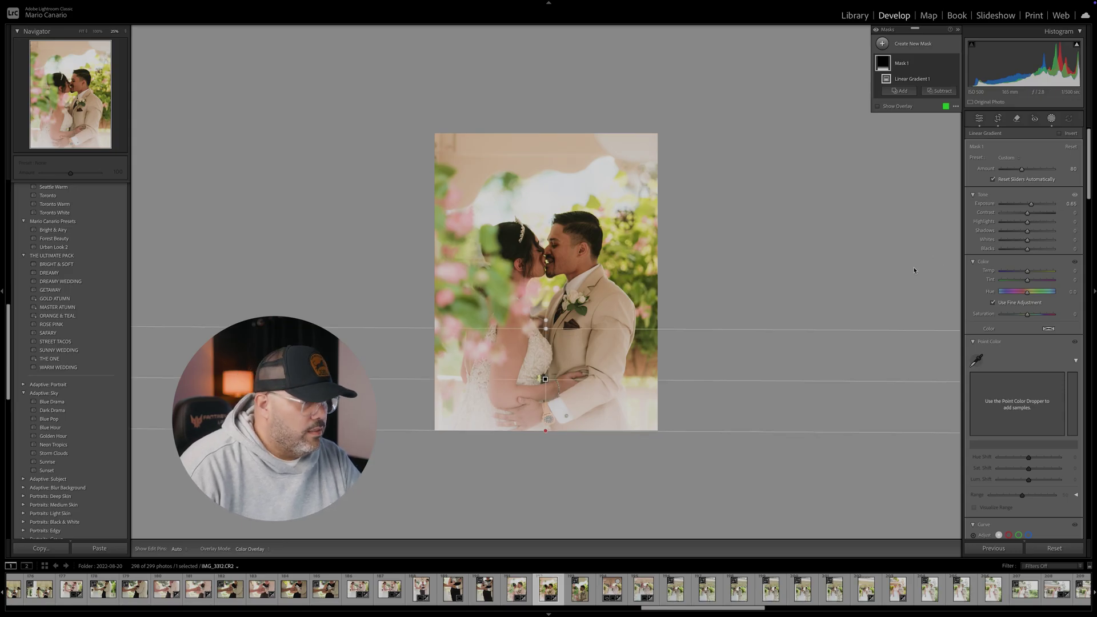
# - Leave masking, zoom the photo to Fit, and reopen the masking tools
pyautogui.click(979, 118)
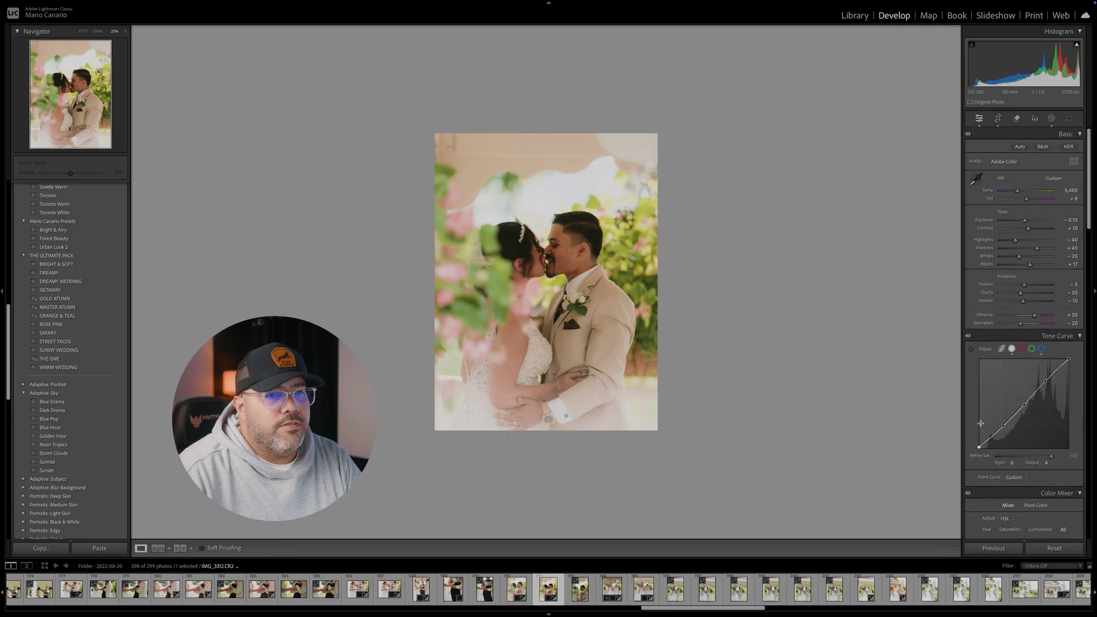
pyautogui.scroll(-2, 987, 400)
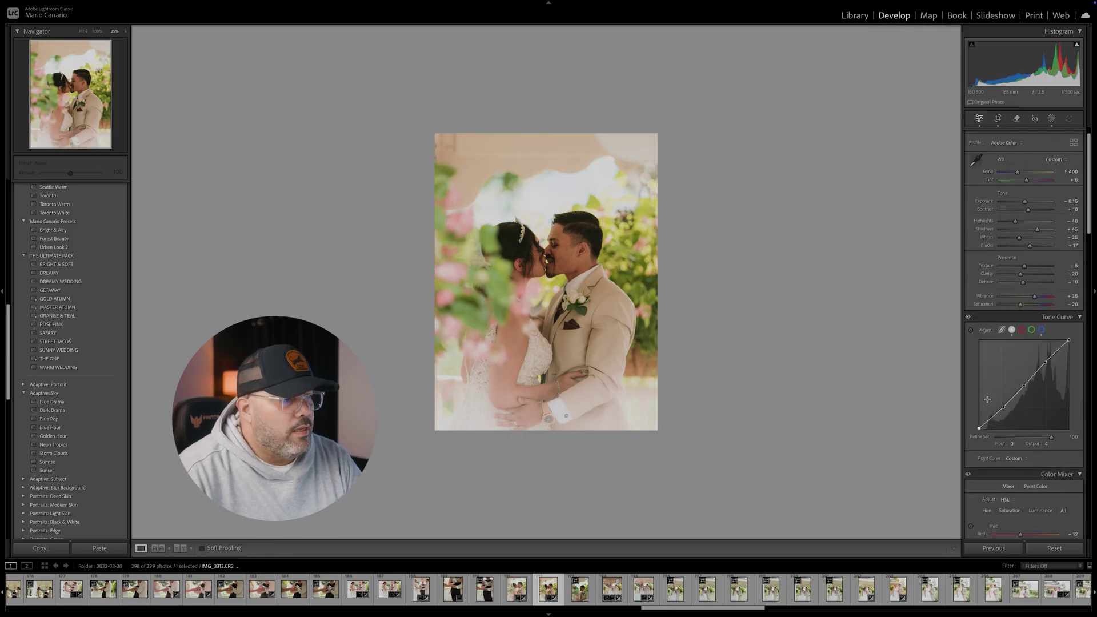
pyautogui.click(565, 250)
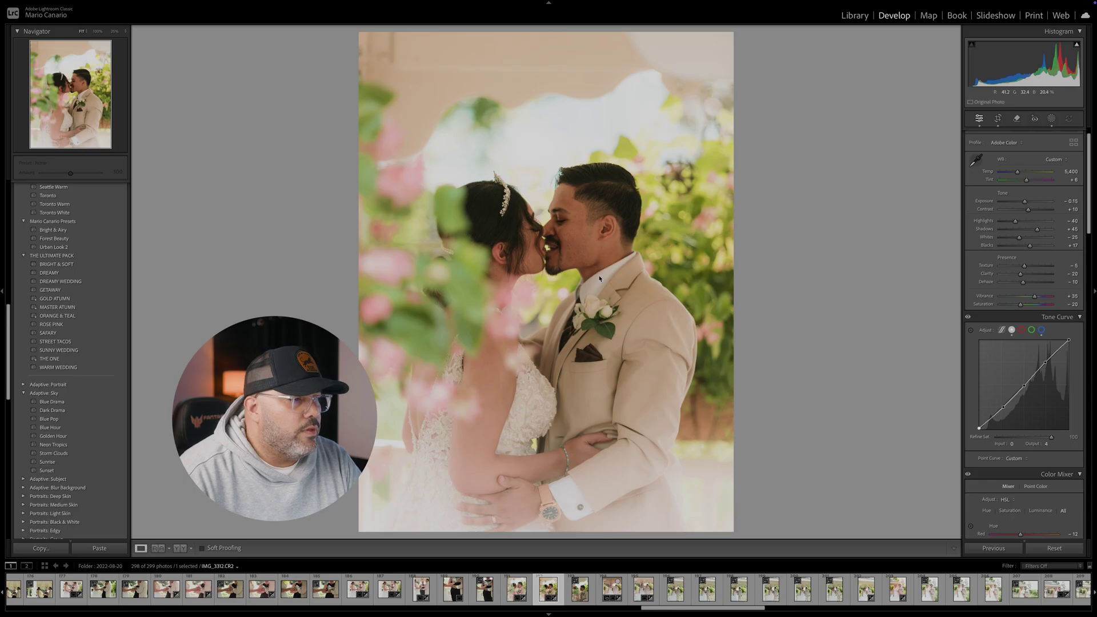
pyautogui.click(1052, 119)
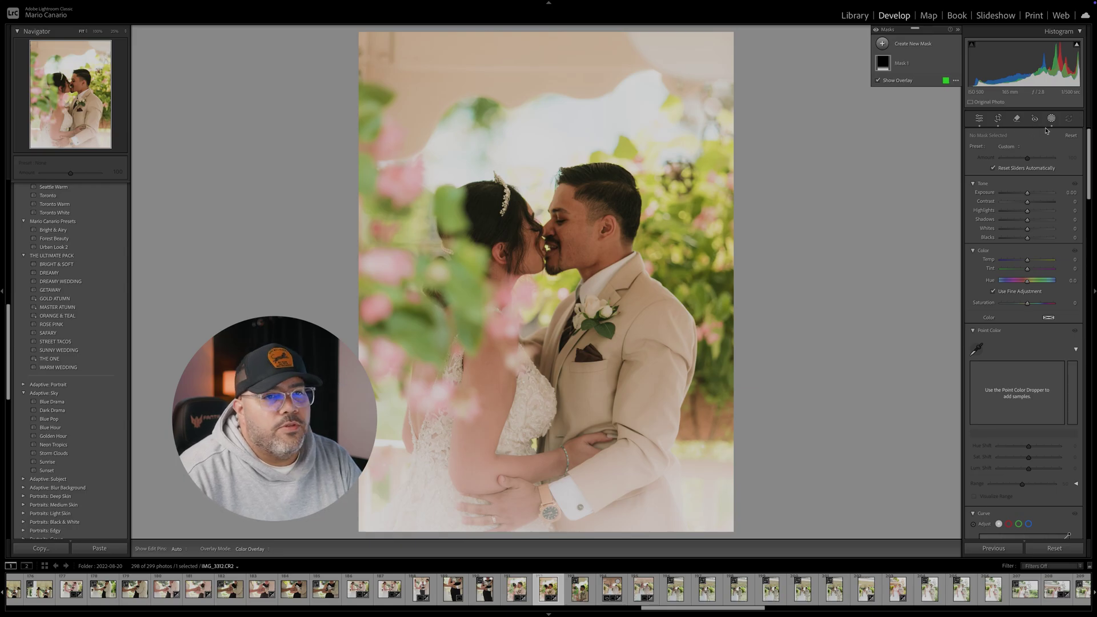
# - Paint a new brush mask on the groom's eye and set its Exposure to 0.27
pyautogui.click(886, 46)
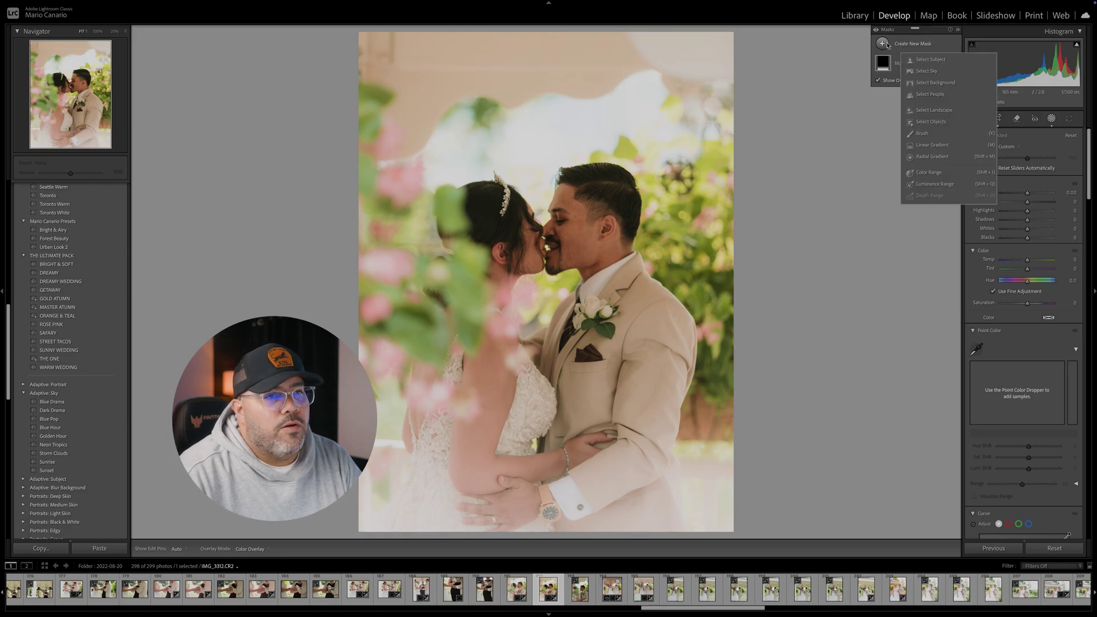
pyautogui.click(923, 134)
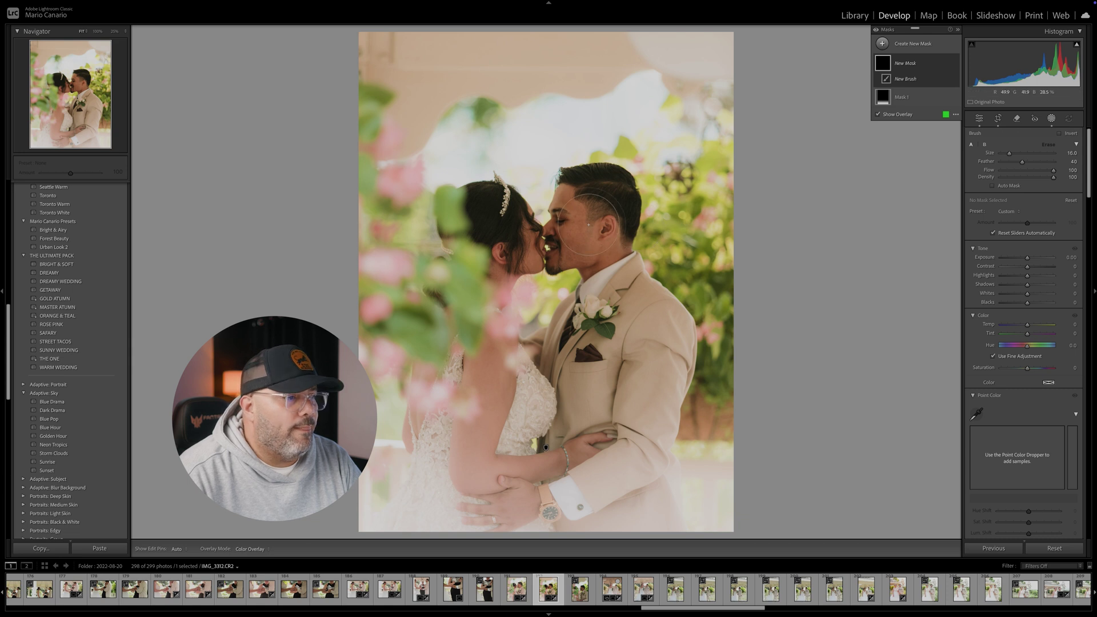
pyautogui.scroll(-5, 589, 225)
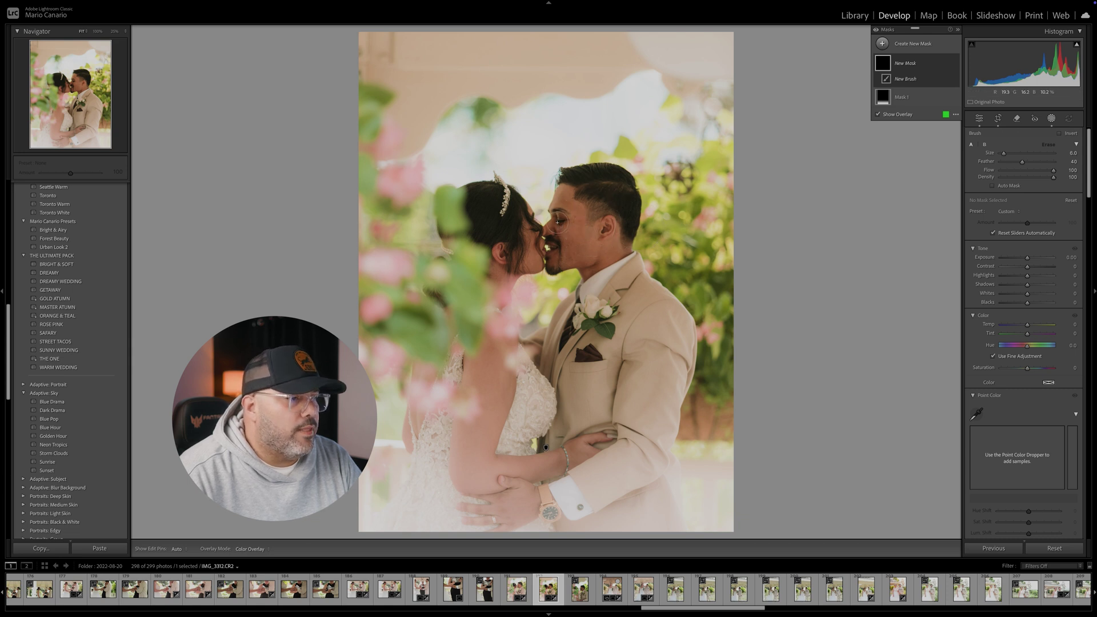
pyautogui.scroll(-2, 559, 222)
pyautogui.click(561, 223)
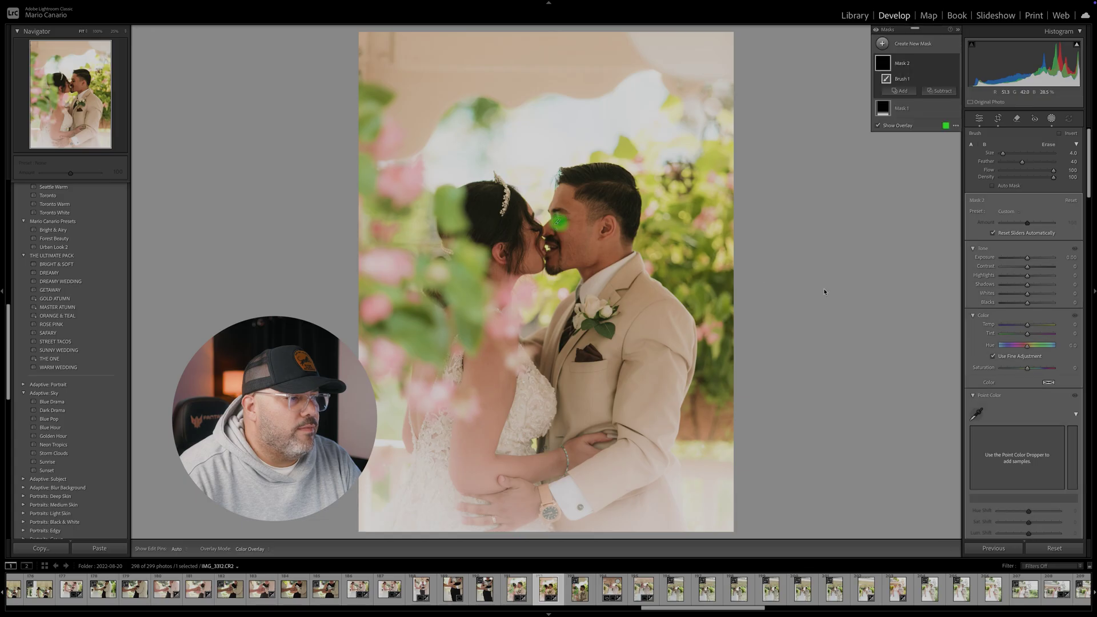
pyautogui.moveTo(1028, 258); pyautogui.dragTo(1029, 259)
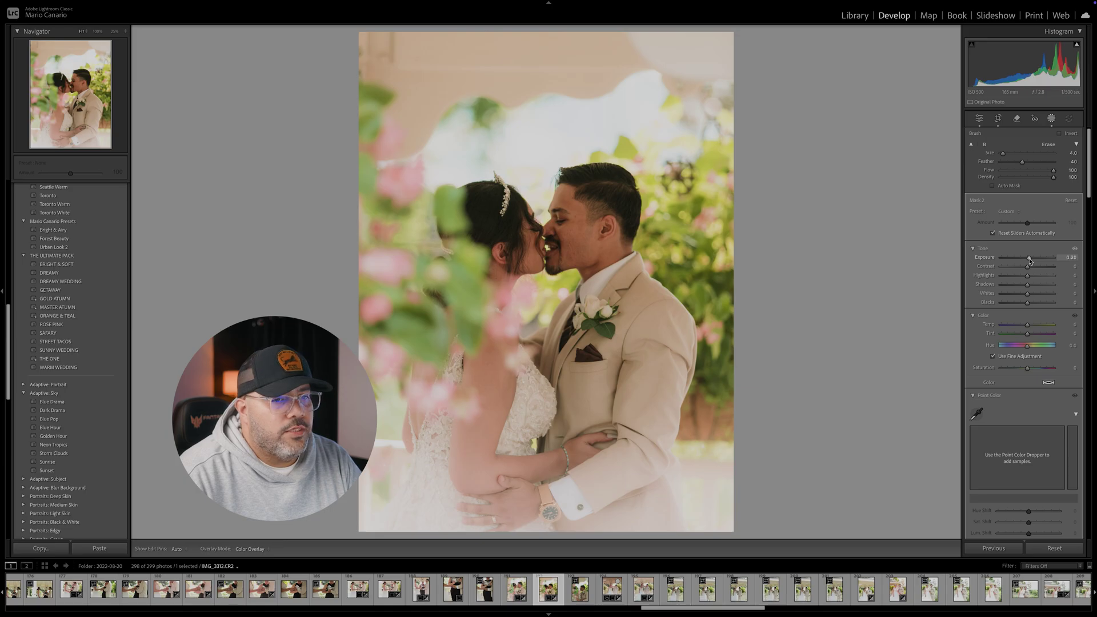
pyautogui.moveTo(1030, 261); pyautogui.dragTo(1029, 261)
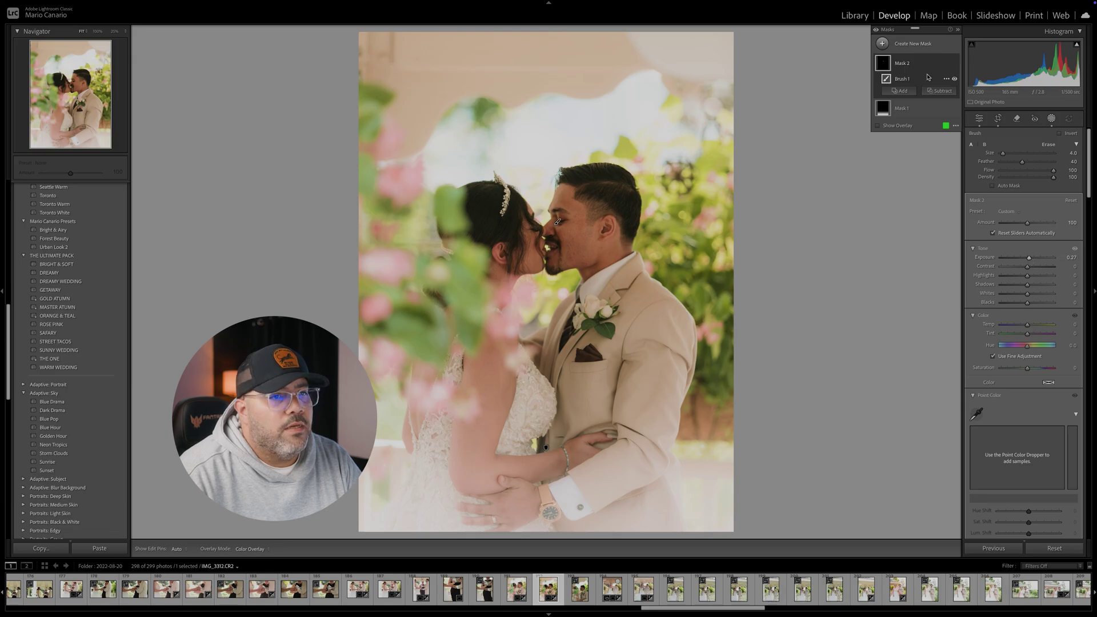
pyautogui.click(955, 63)
# - Toggle the eye mask's effect off and on to compare, ending with it visible
pyautogui.click(956, 63)
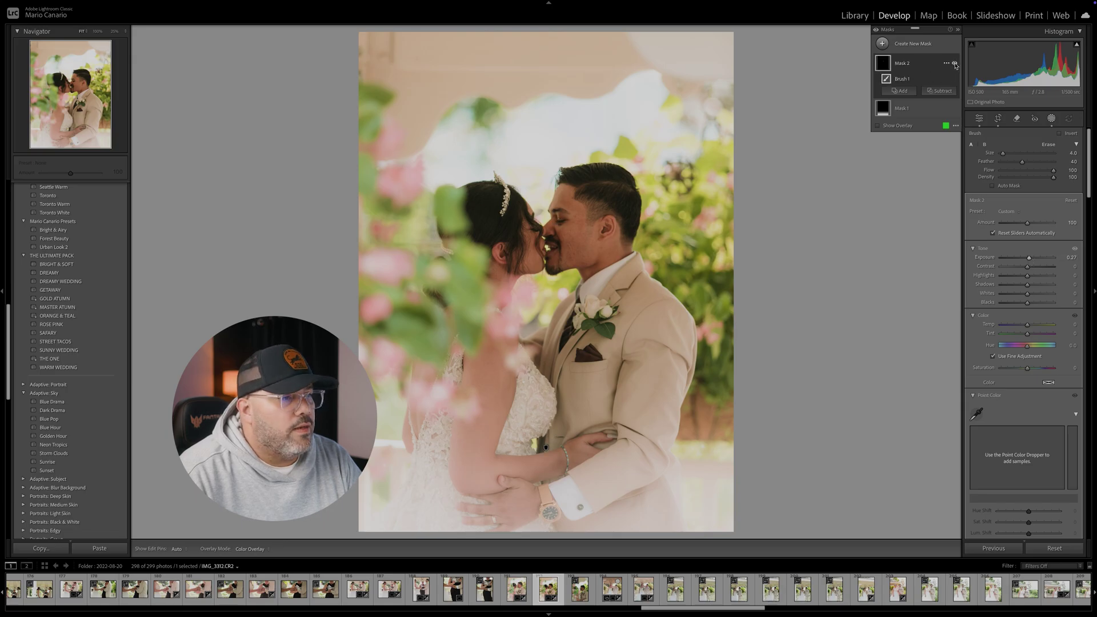
pyautogui.click(955, 64)
pyautogui.click(956, 64)
pyautogui.click(955, 63)
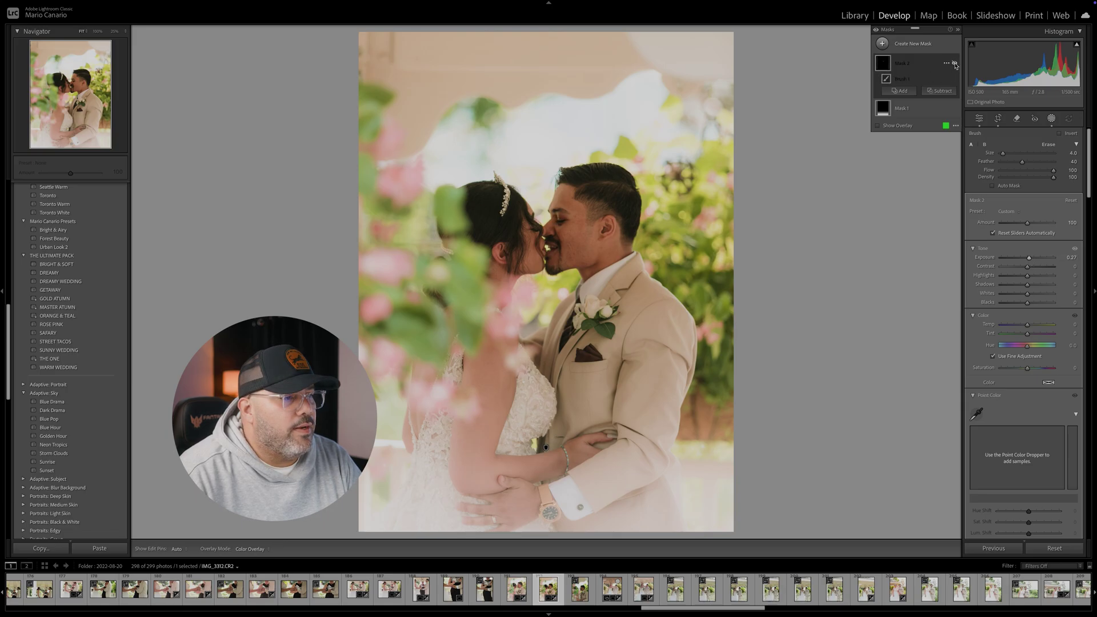
pyautogui.click(955, 63)
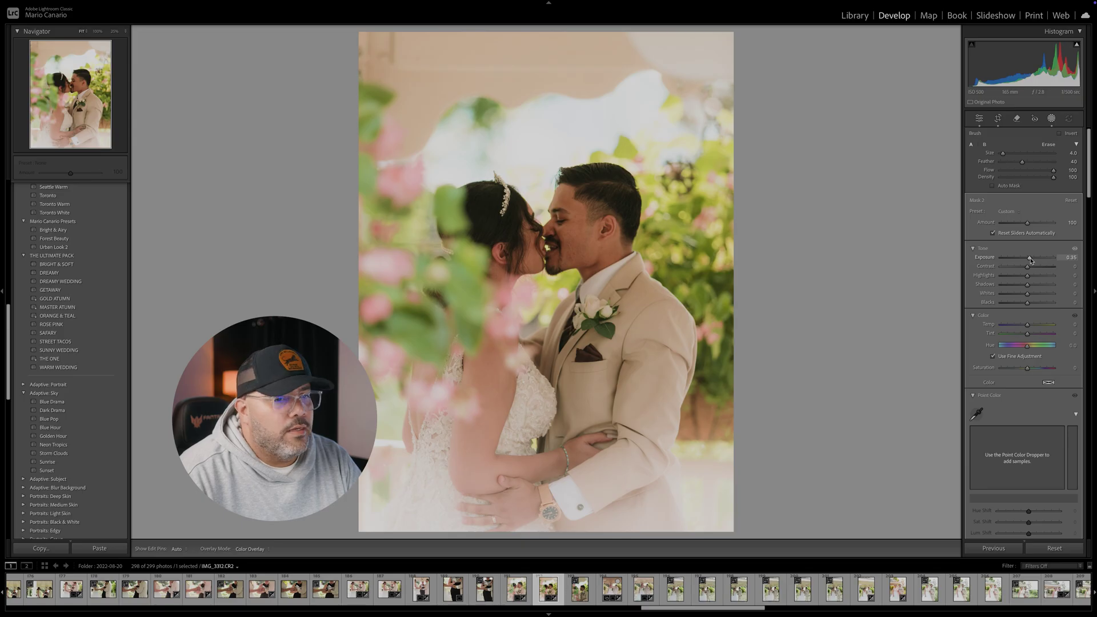
# - Set the groom's brush mask exposure to 0.40 and close masking
pyautogui.moveTo(1032, 262); pyautogui.dragTo(1033, 264)
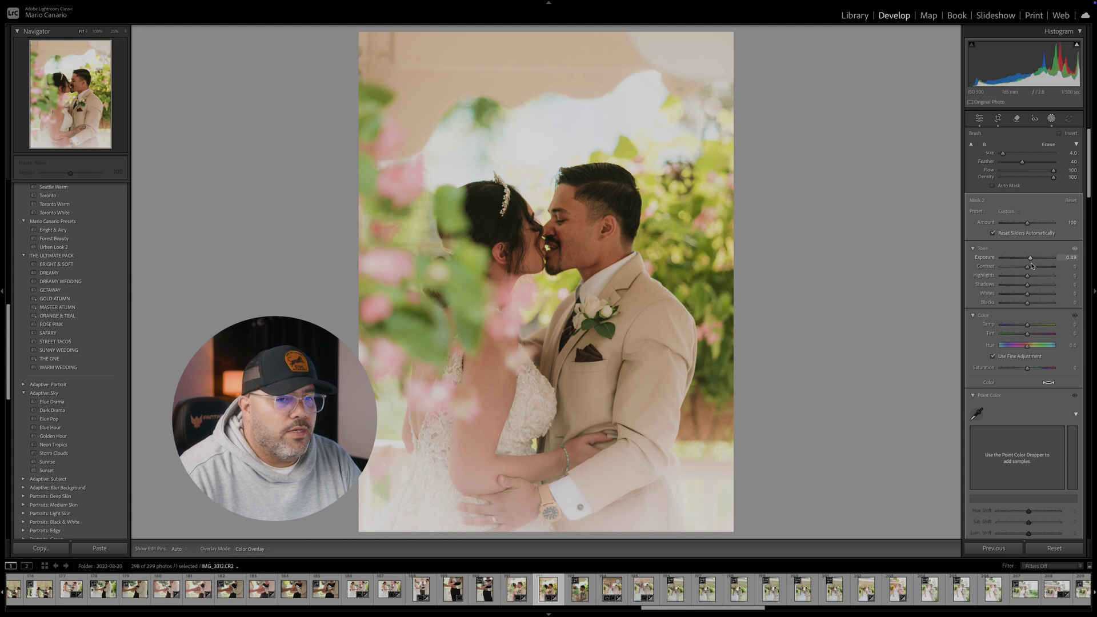
pyautogui.moveTo(1032, 266); pyautogui.dragTo(1031, 266)
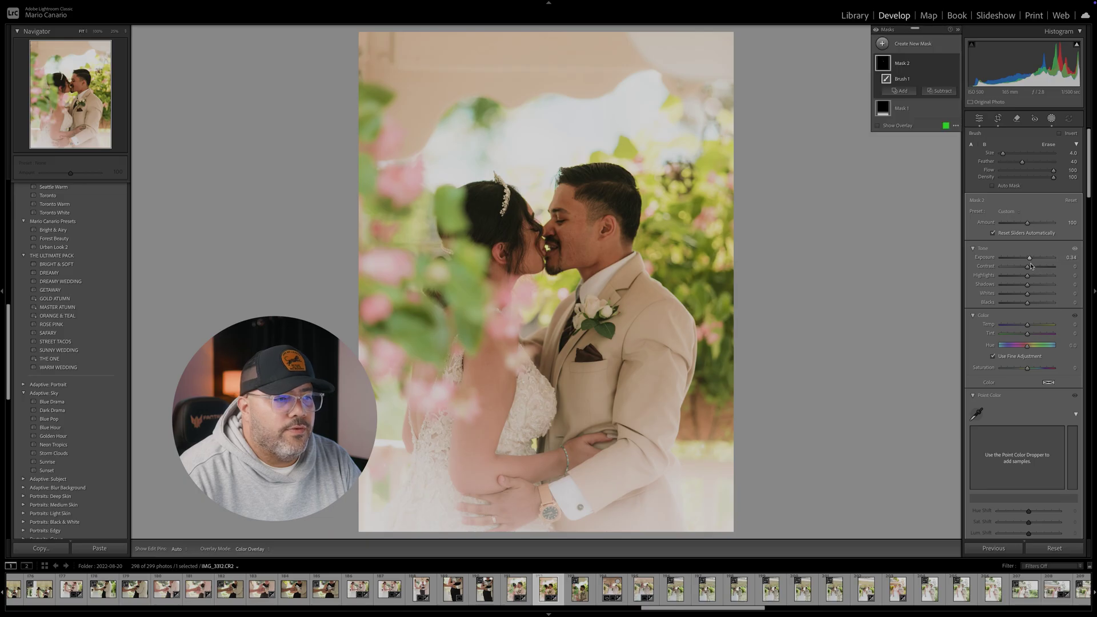
pyautogui.click(1073, 258)
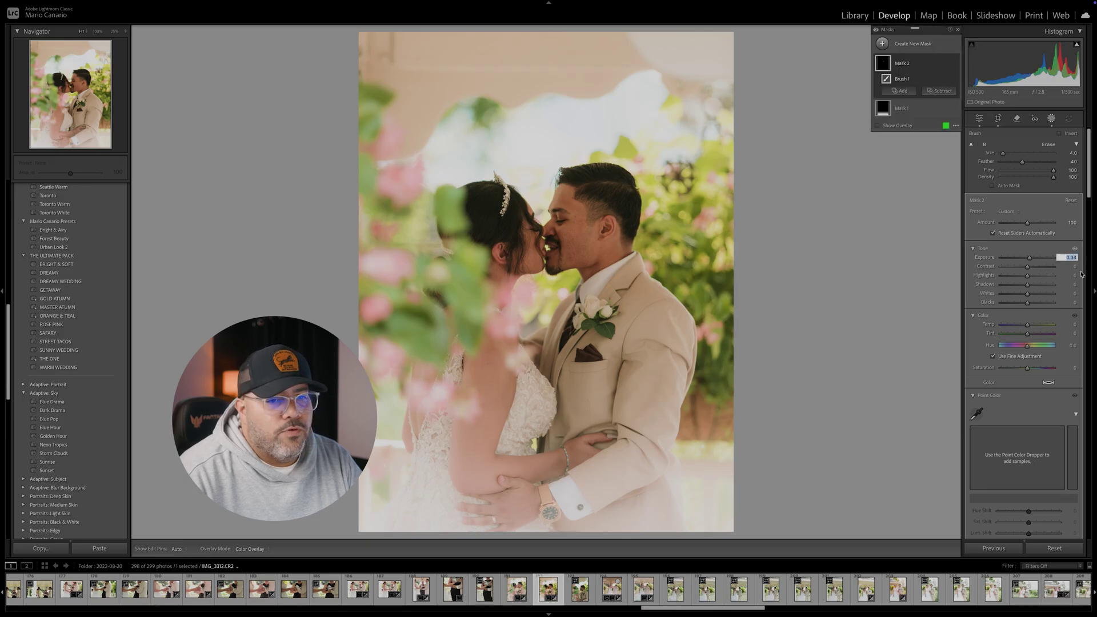
pyautogui.write('0.4')
pyautogui.press('Return')
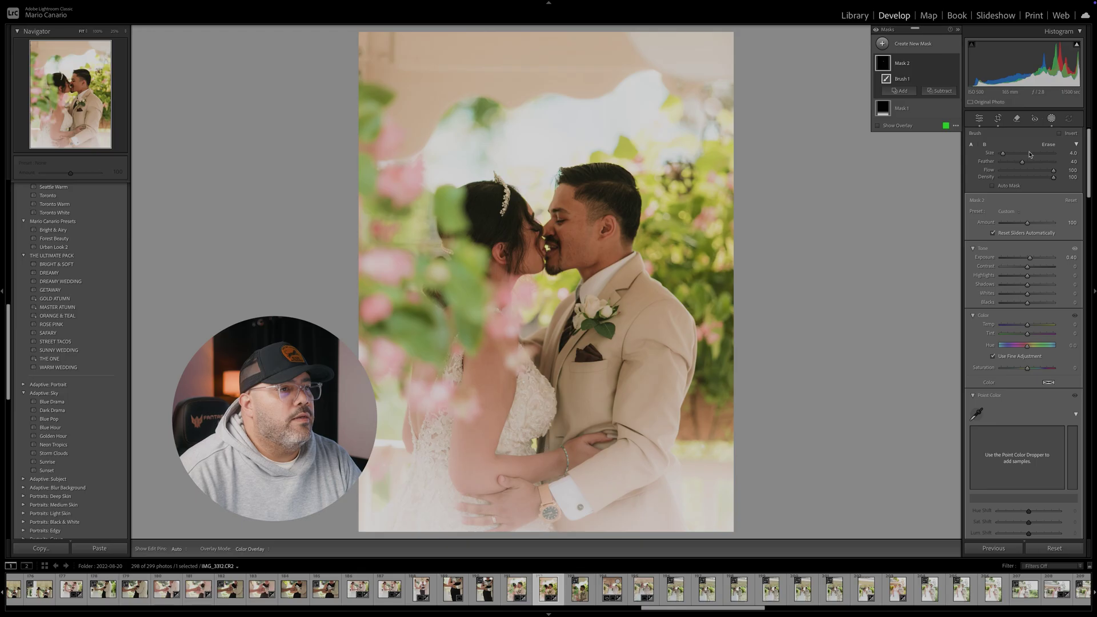
pyautogui.click(1051, 119)
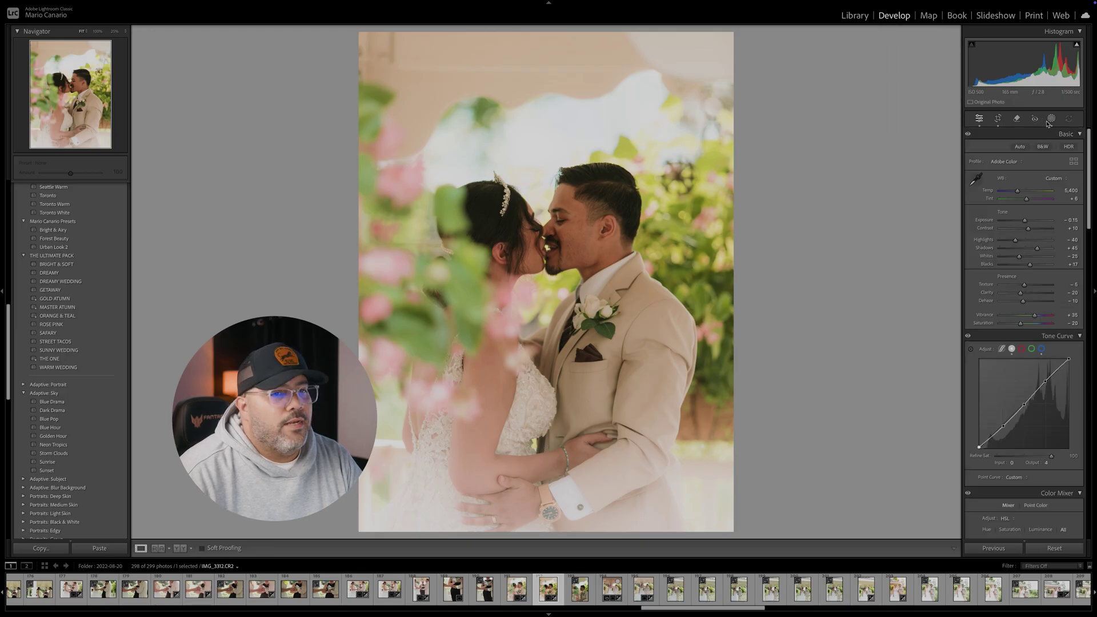
# - Add a radial gradient mask over the photo's top right, then enlarge its feathered area and rotate it
pyautogui.click(1051, 118)
pyautogui.click(884, 45)
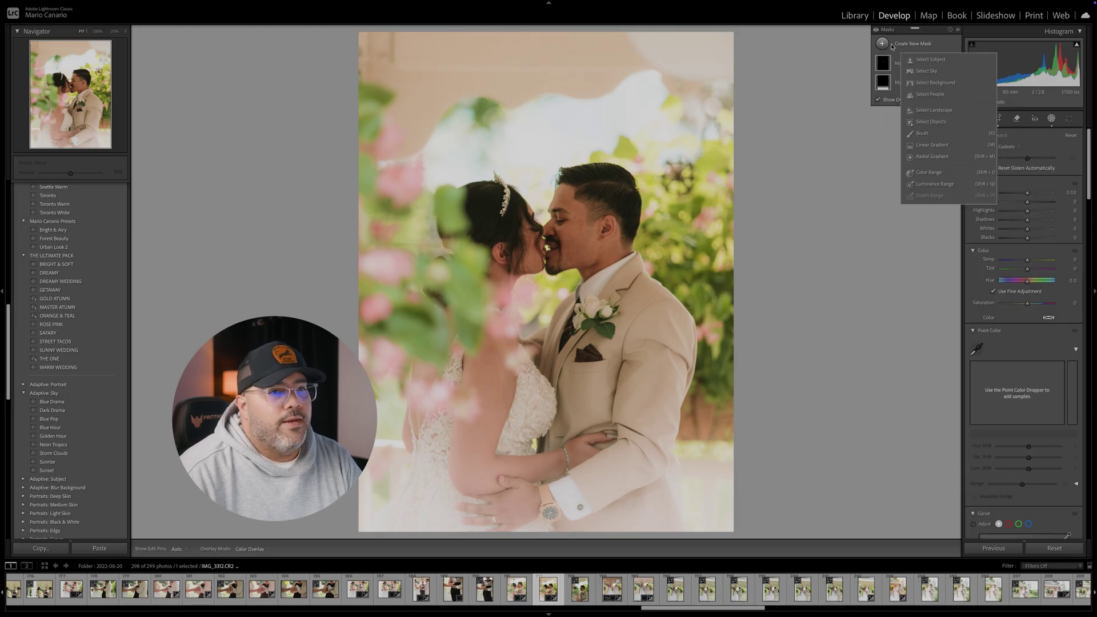
pyautogui.click(932, 156)
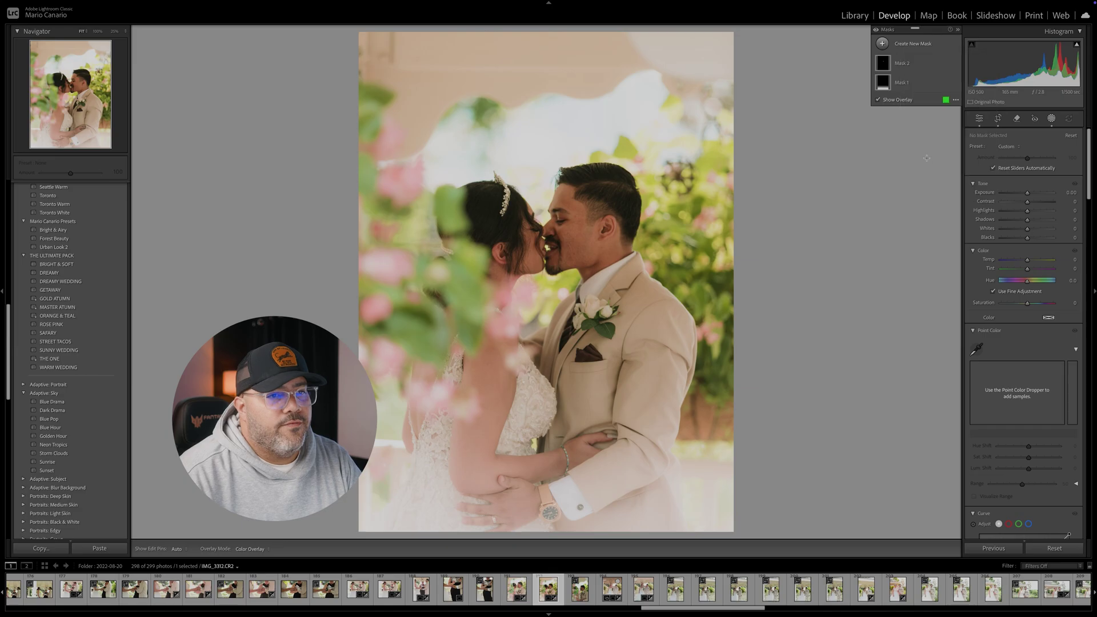
pyautogui.moveTo(655, 54); pyautogui.dragTo(788, 141)
pyautogui.moveTo(658, 66); pyautogui.dragTo(710, 93)
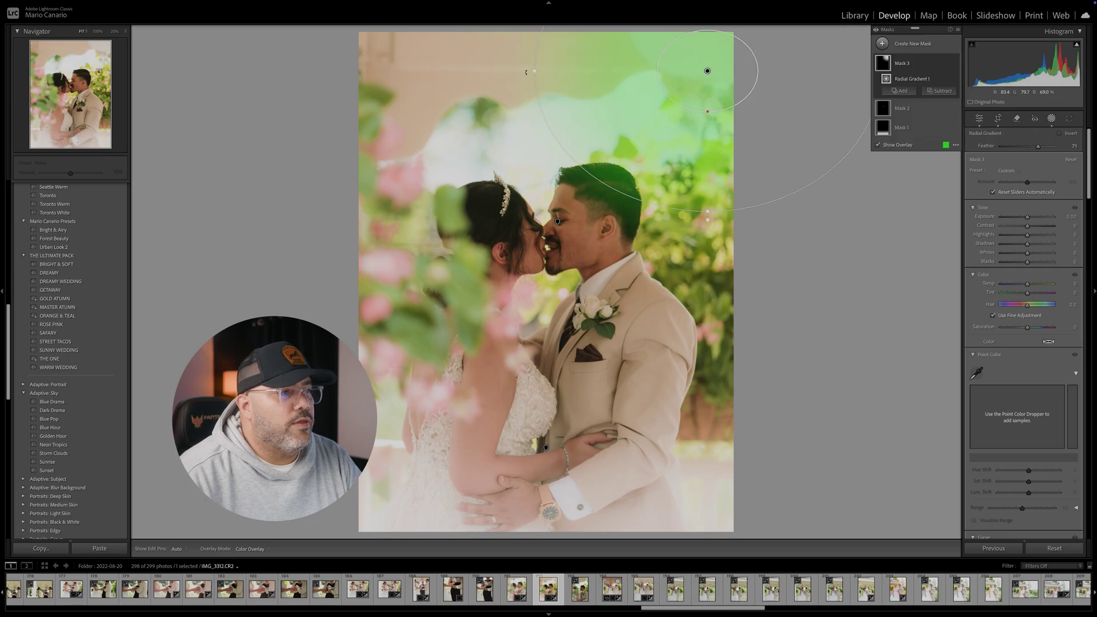
pyautogui.moveTo(526, 72); pyautogui.dragTo(576, 179)
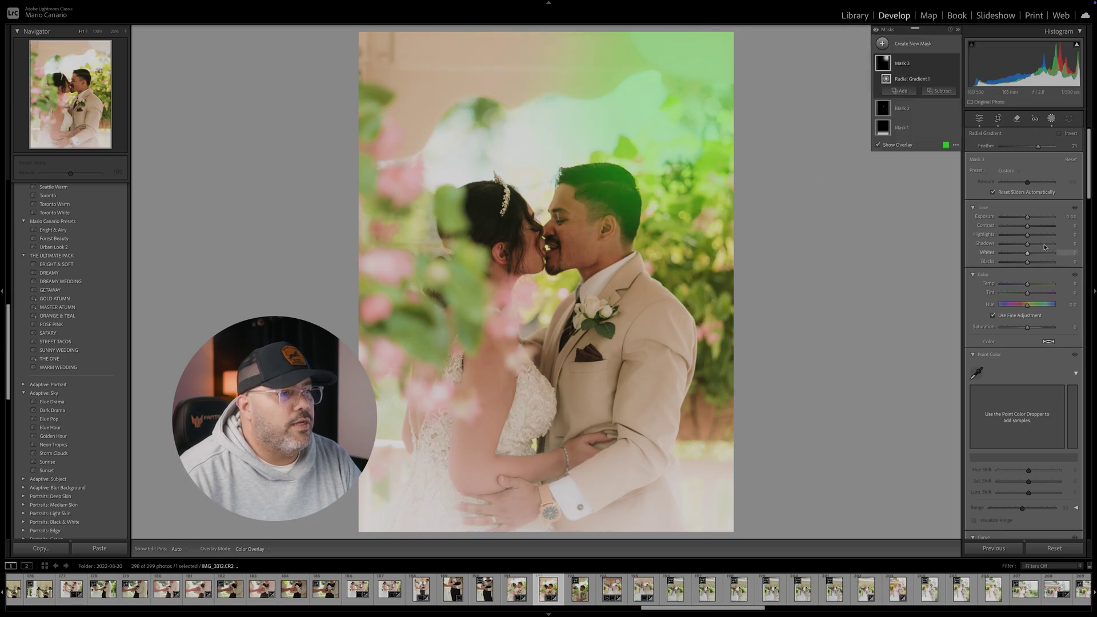
# - Give the radial gradient Exposure -0.38, Temp 46 and Dehaze -26, then close masking
pyautogui.moveTo(1027, 217); pyautogui.dragTo(1035, 222)
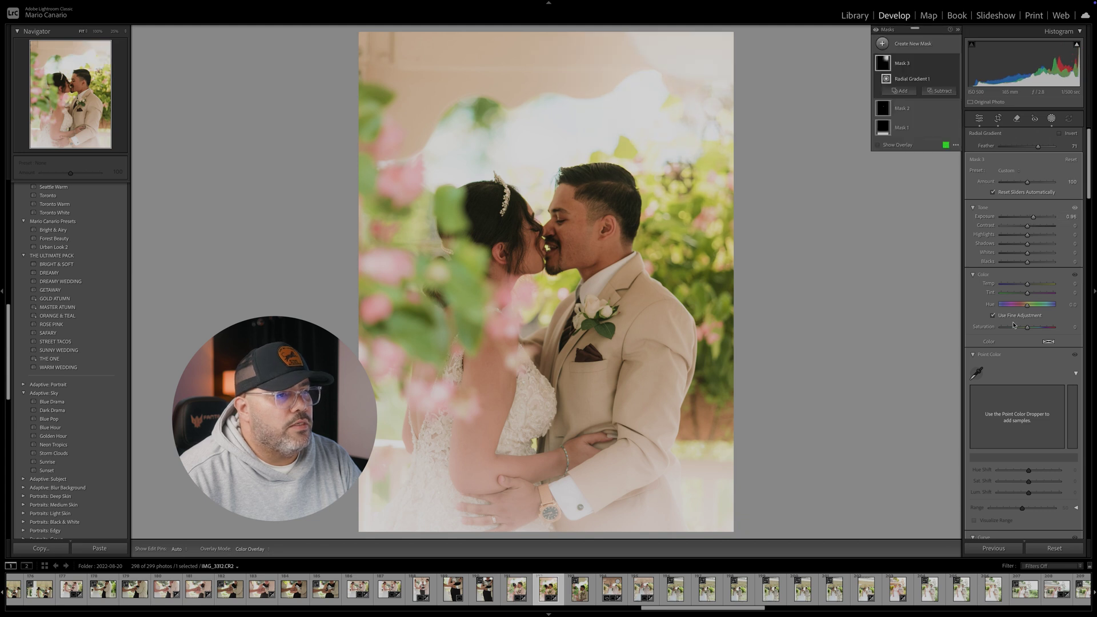
pyautogui.moveTo(1029, 285); pyautogui.dragTo(1039, 288)
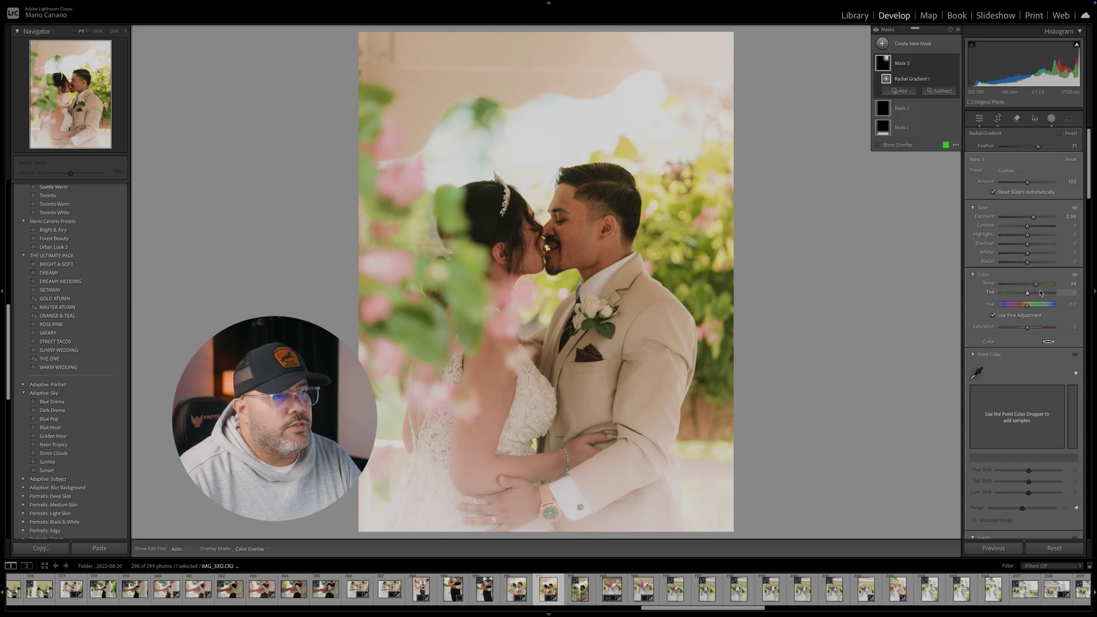
pyautogui.scroll(-6, 995, 414)
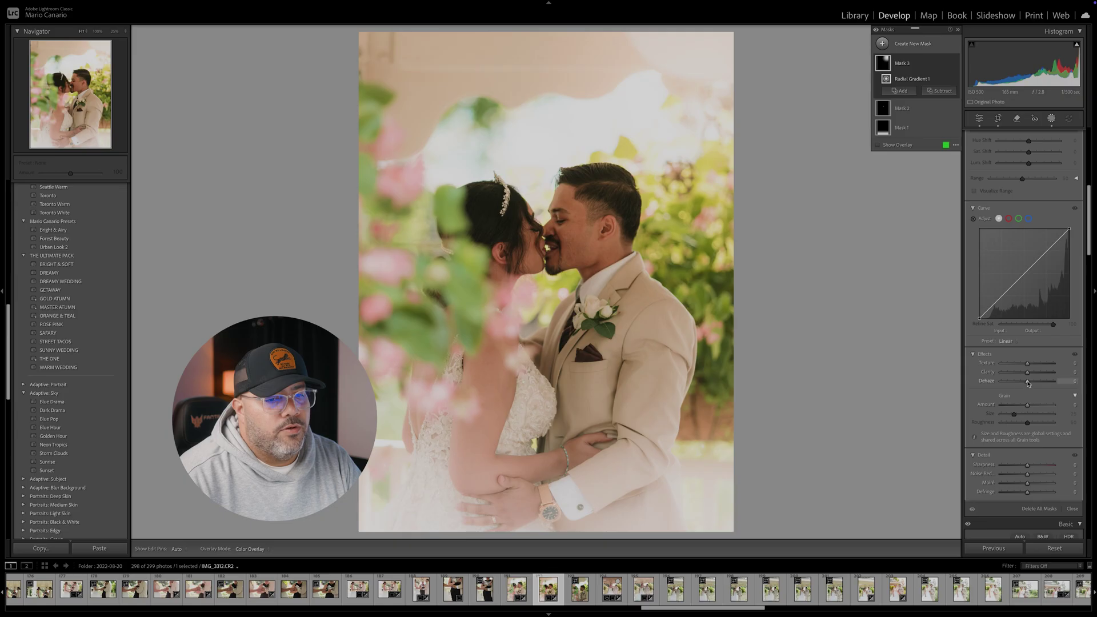
pyautogui.moveTo(1027, 382)
pyautogui.mouseDown()
pyautogui.moveTo(998, 385)
pyautogui.moveTo(1009, 388)
pyautogui.mouseUp()
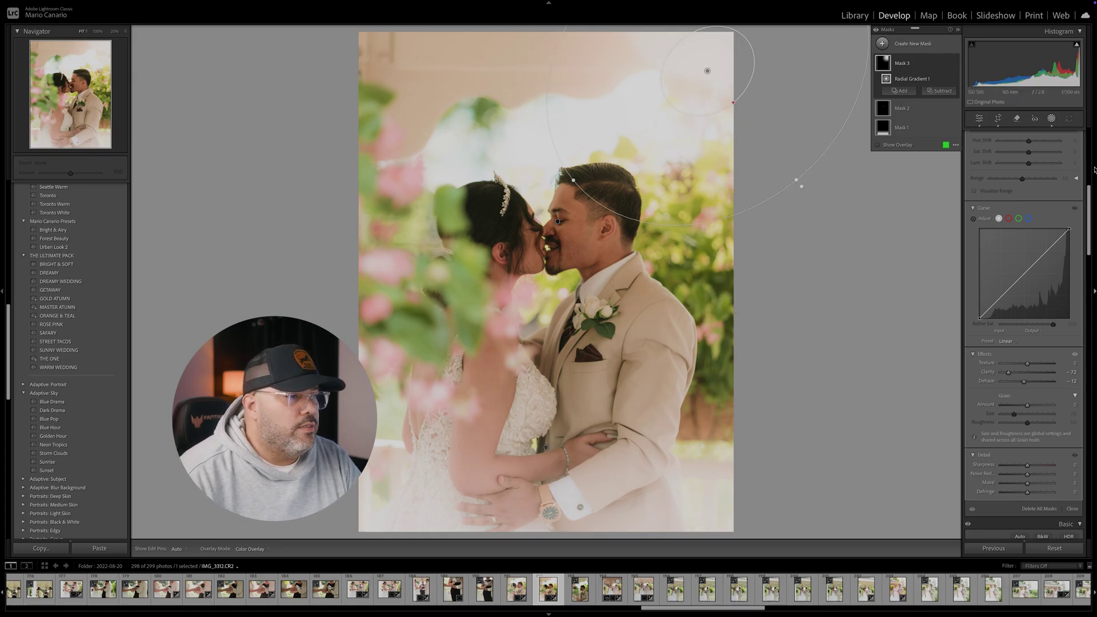
pyautogui.click(982, 120)
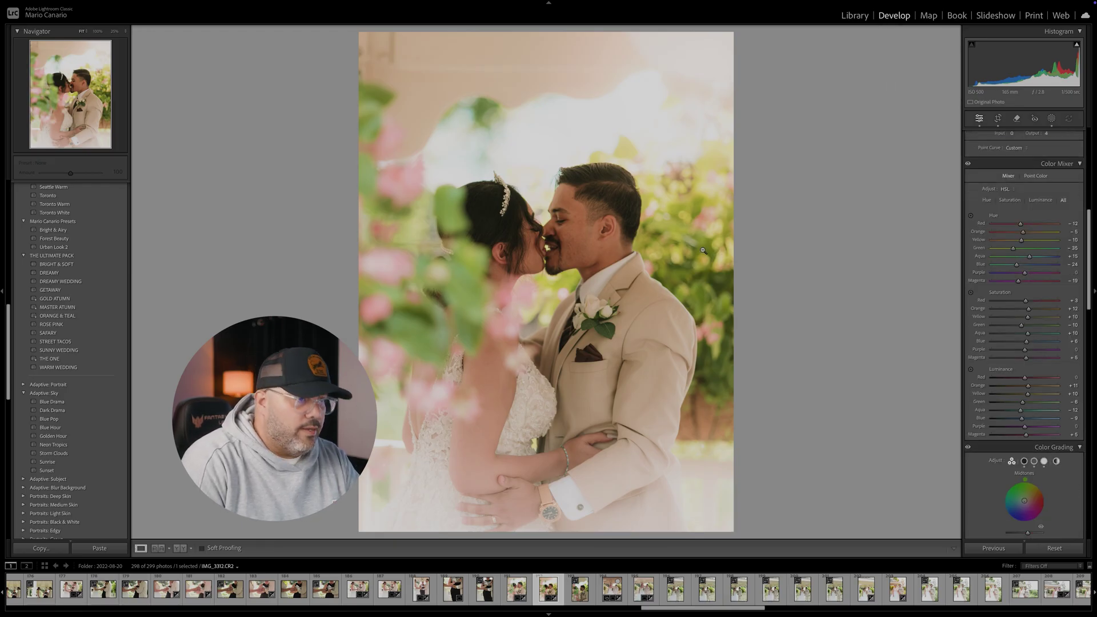
# - Zoom to 25% and show the Before & After Left/Right comparison
pyautogui.click(702, 250)
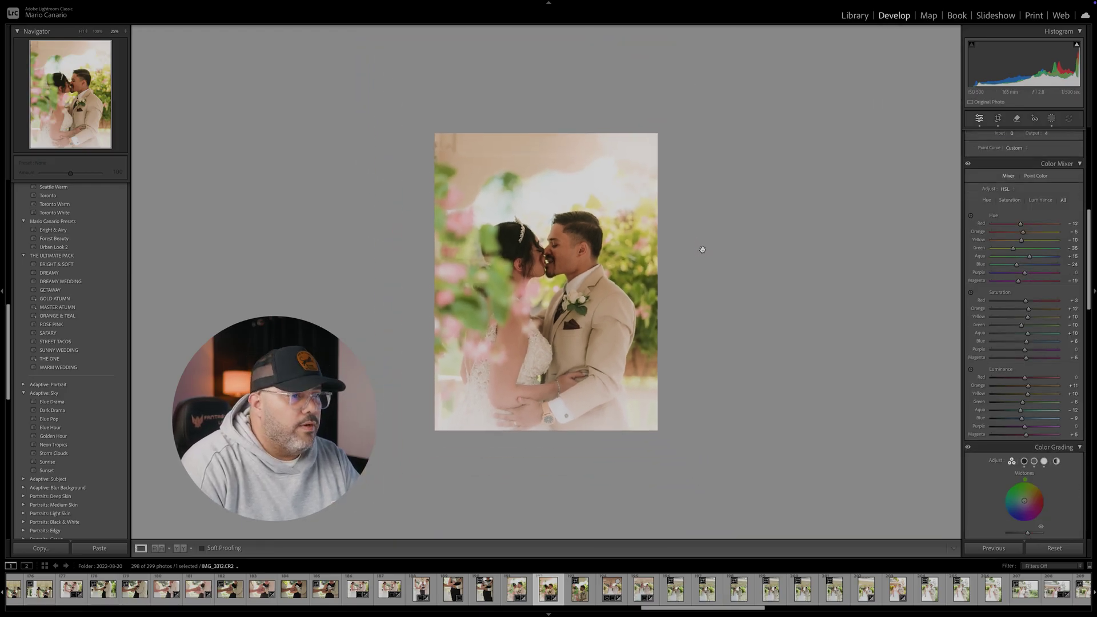
pyautogui.click(179, 548)
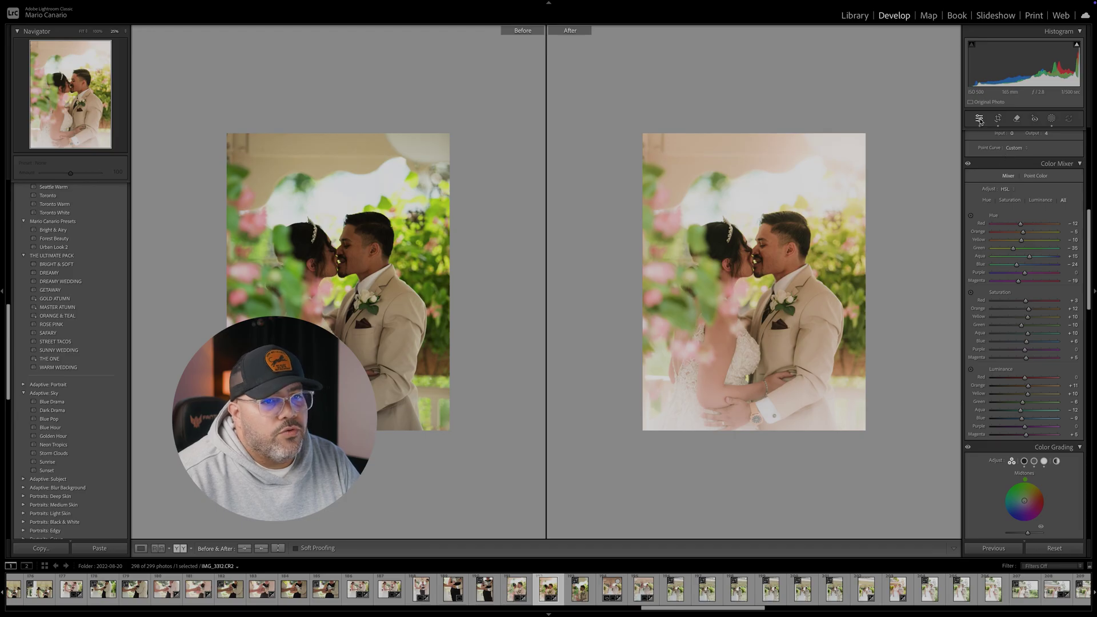
# - Raise the Detail panel's sharpening Amount from 65 to 75
pyautogui.scroll(-8, 1034, 369)
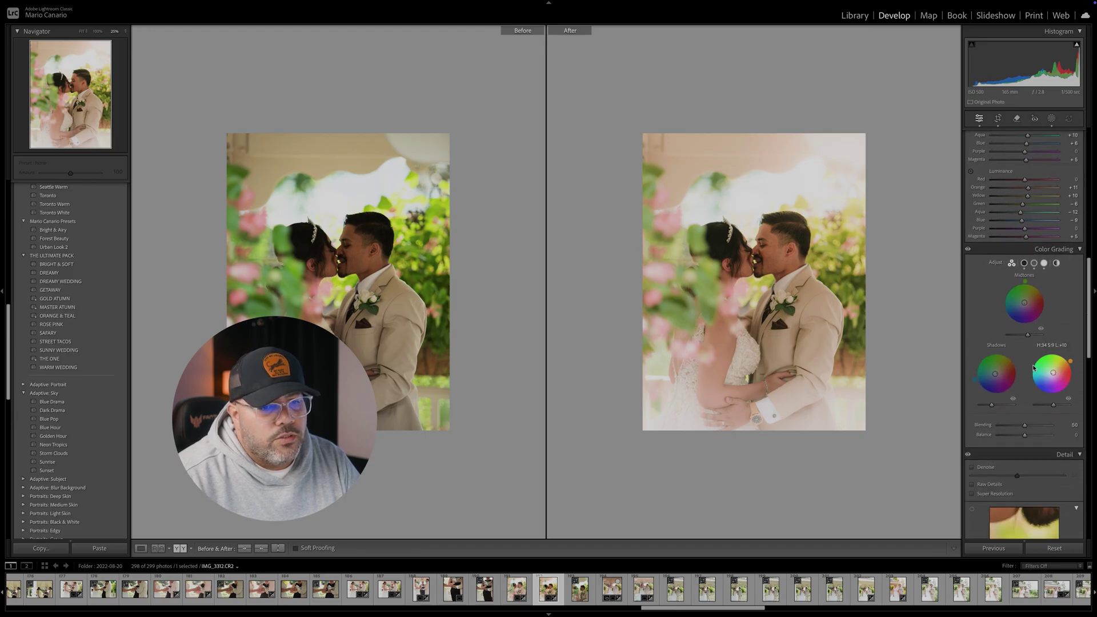
pyautogui.scroll(-3, 1034, 369)
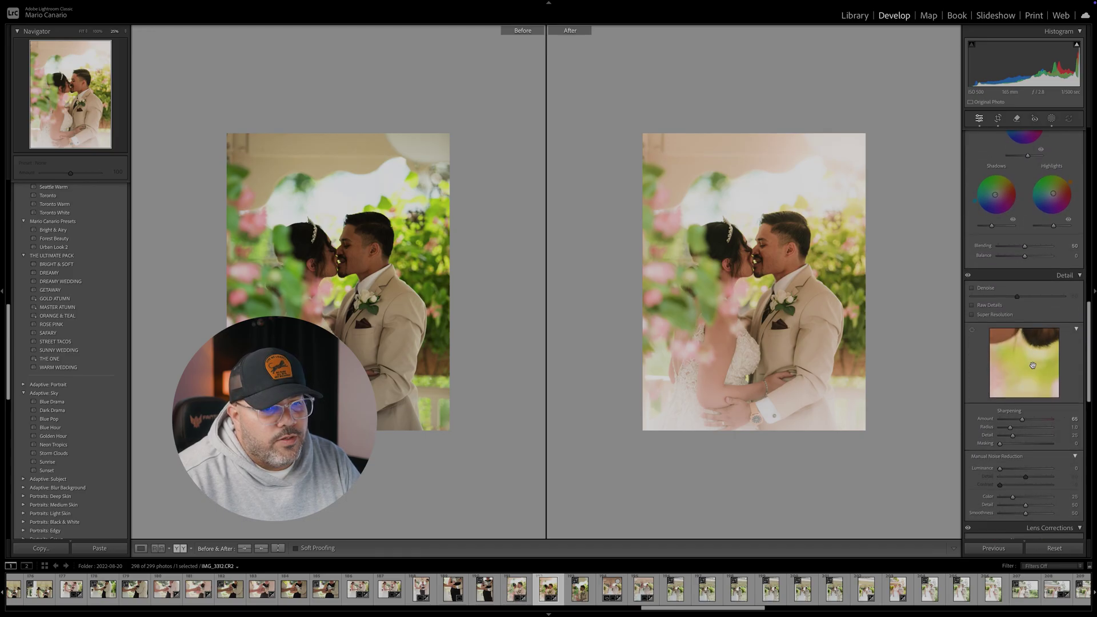
pyautogui.scroll(-1, 1032, 365)
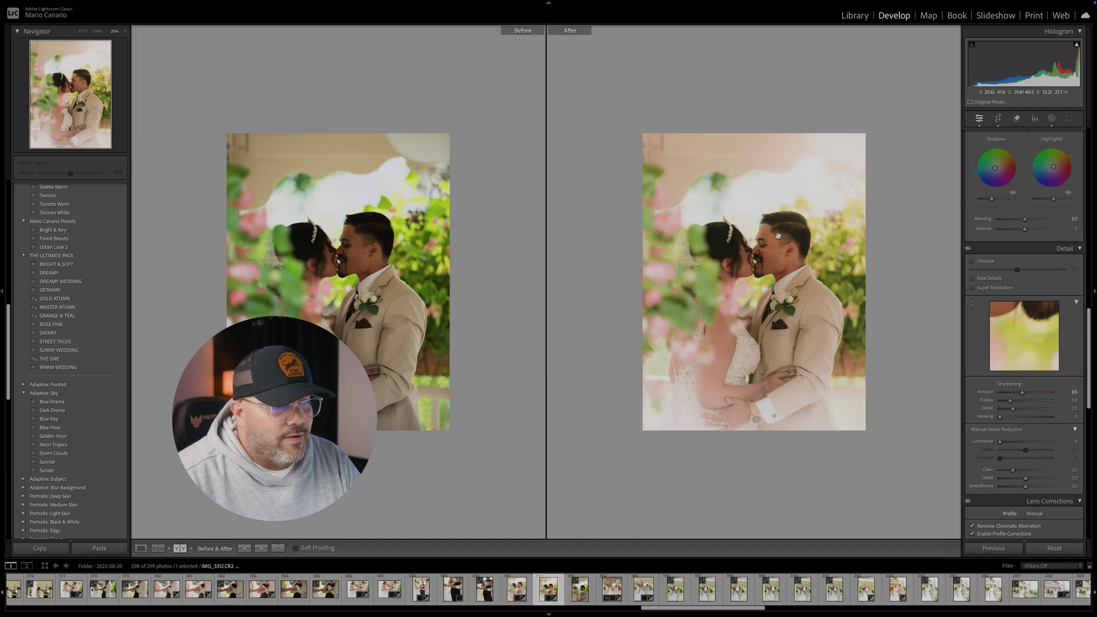
pyautogui.click(1075, 394)
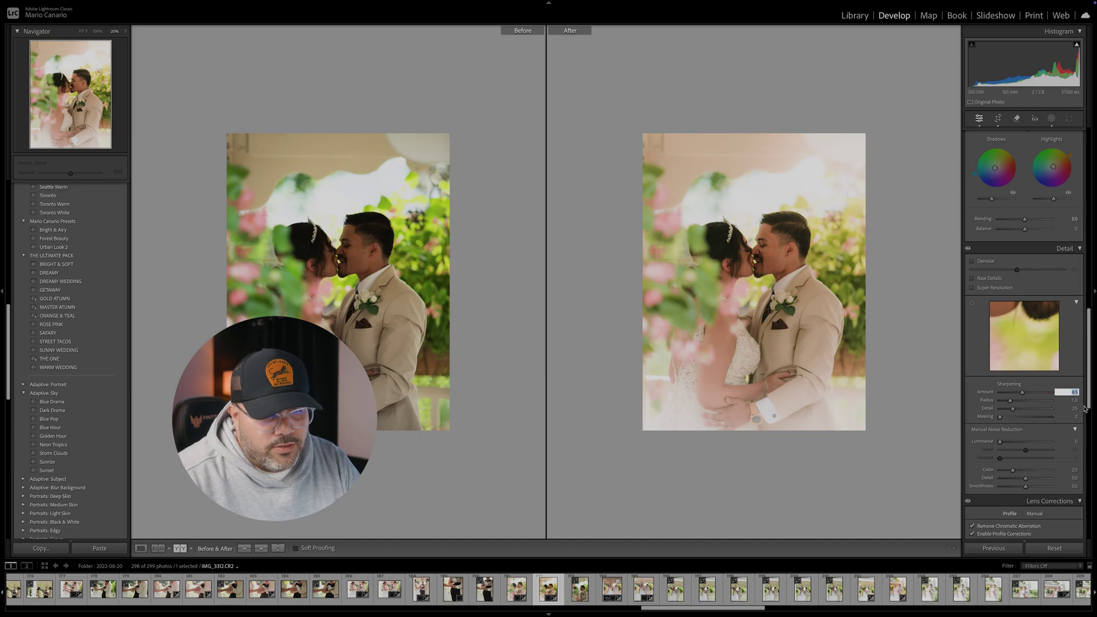
pyautogui.write('75')
pyautogui.press('Return')
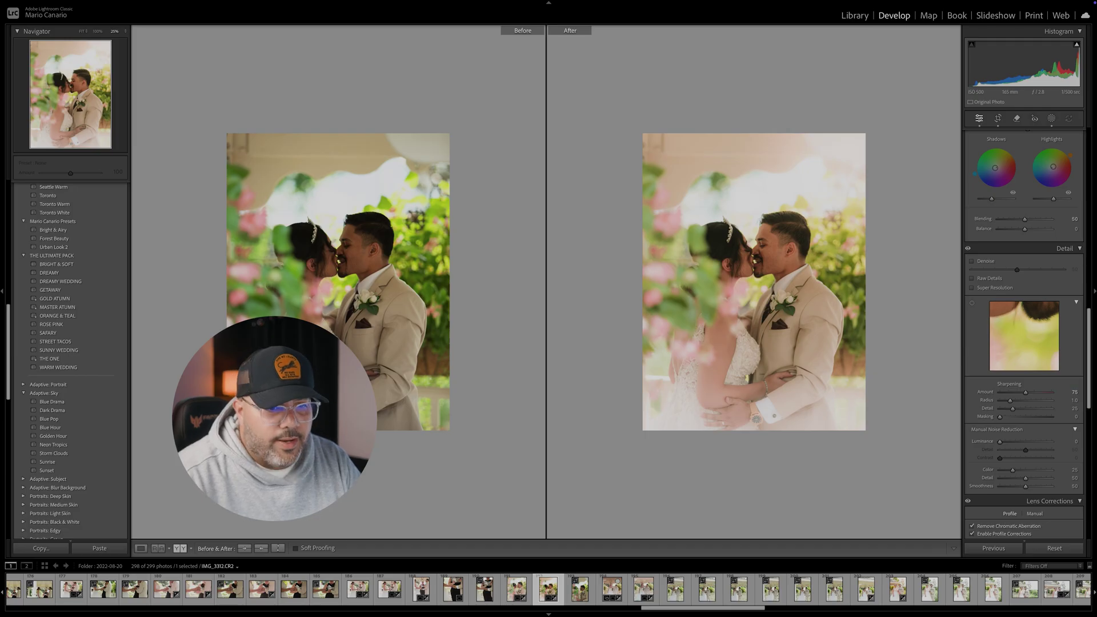
# - Zoom both versions to fit and back to 25%, then show the edited photo alone
pyautogui.click(756, 245)
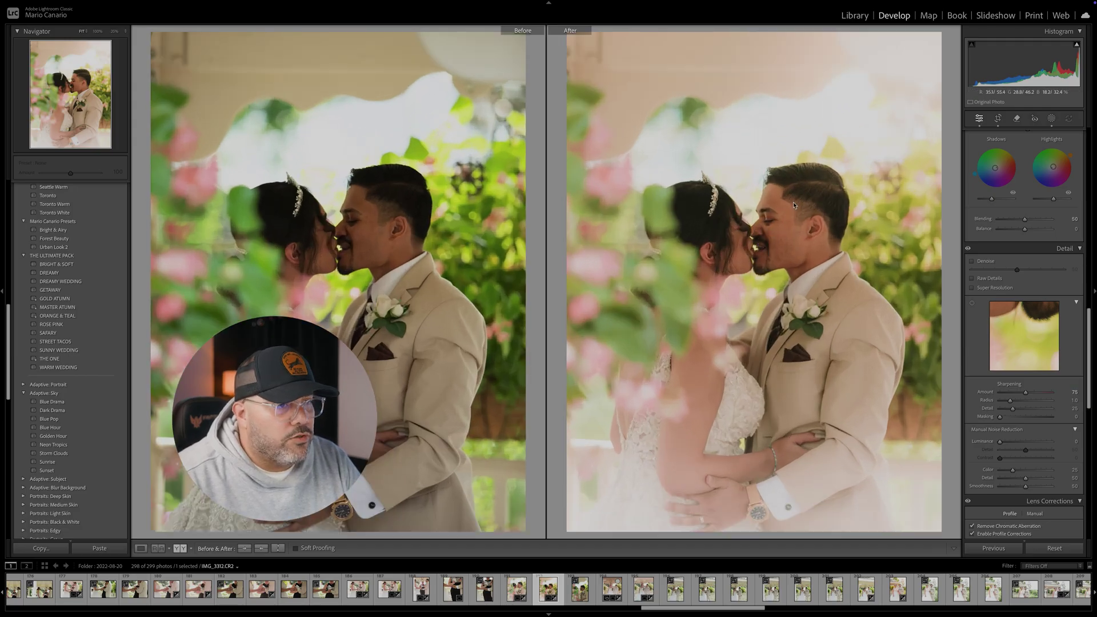
pyautogui.click(772, 216)
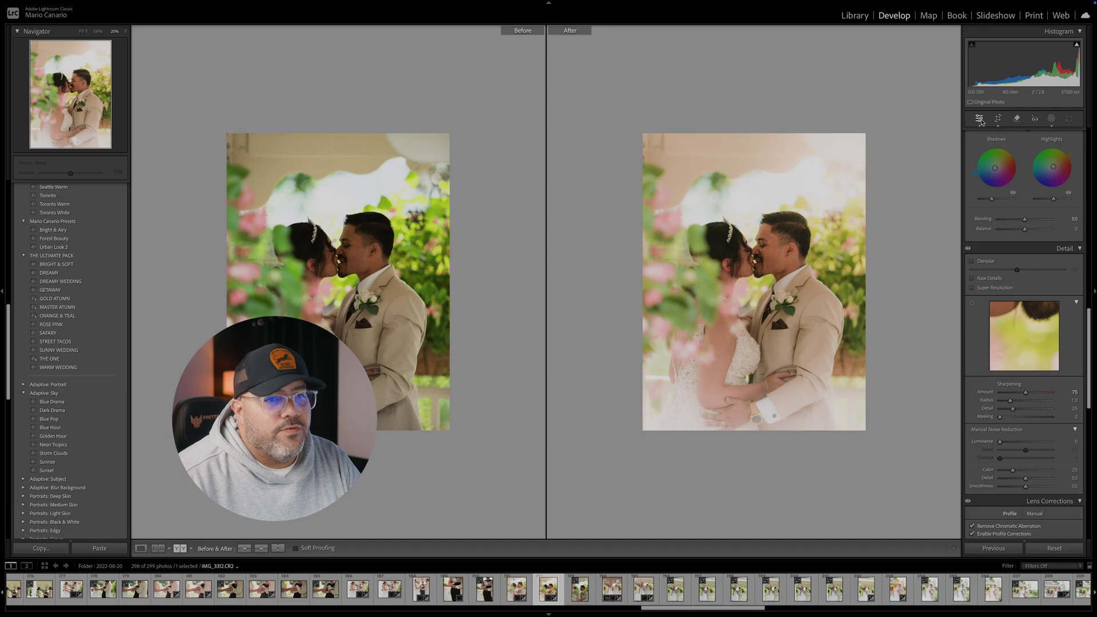
pyautogui.click(140, 549)
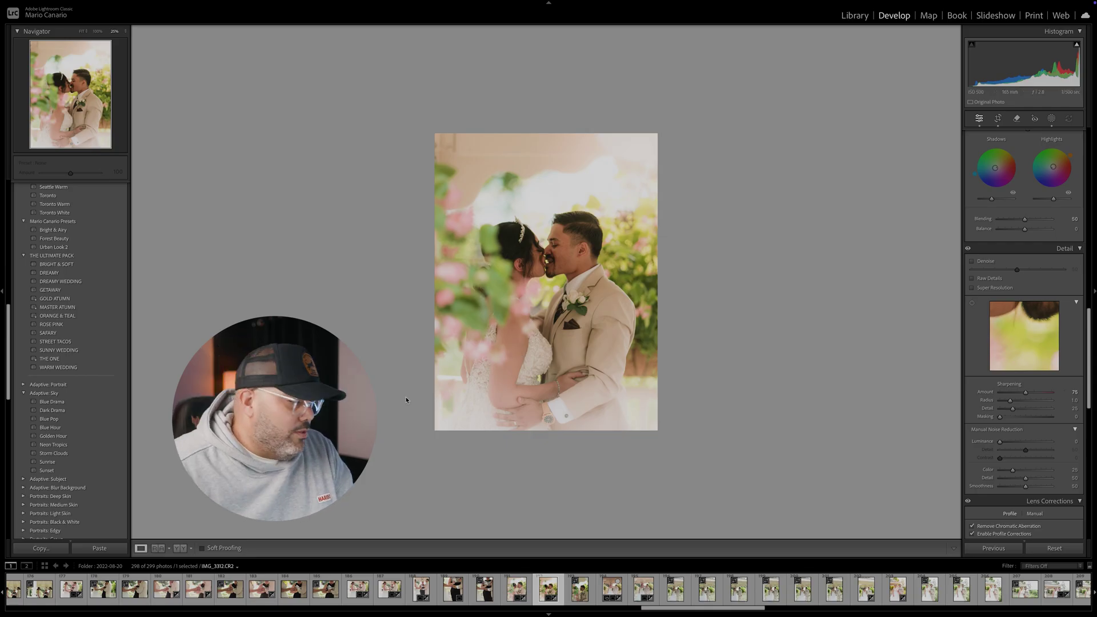
# - Switch back to the Before & After Left/Right side-by-side view
pyautogui.click(183, 549)
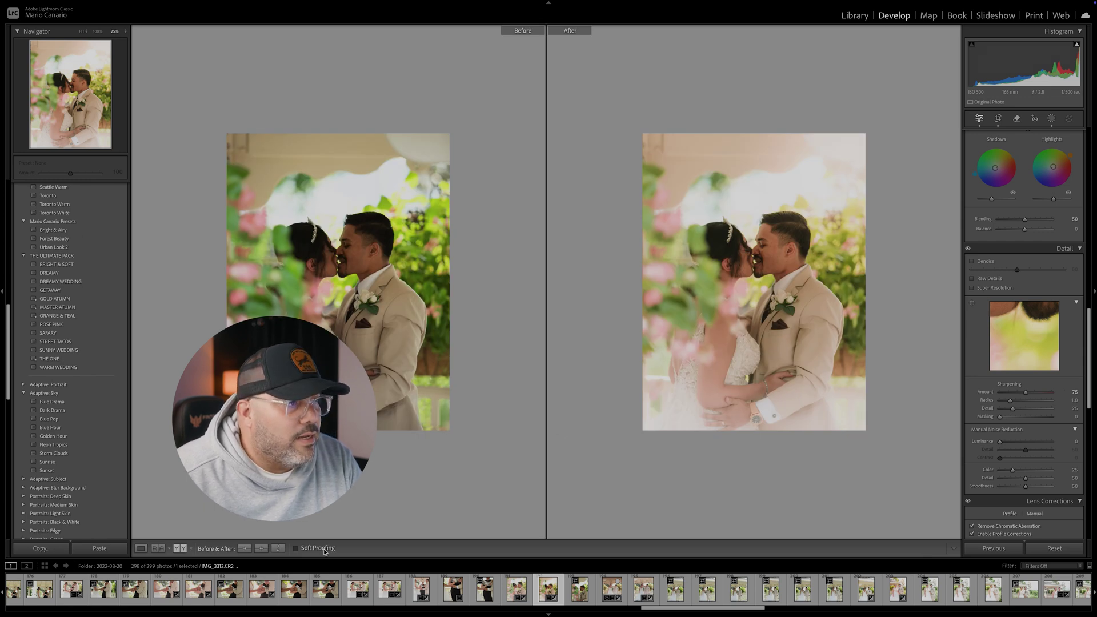
# - Flip to the single edited photo, then return to the Before & After side-by-side view
pyautogui.click(141, 550)
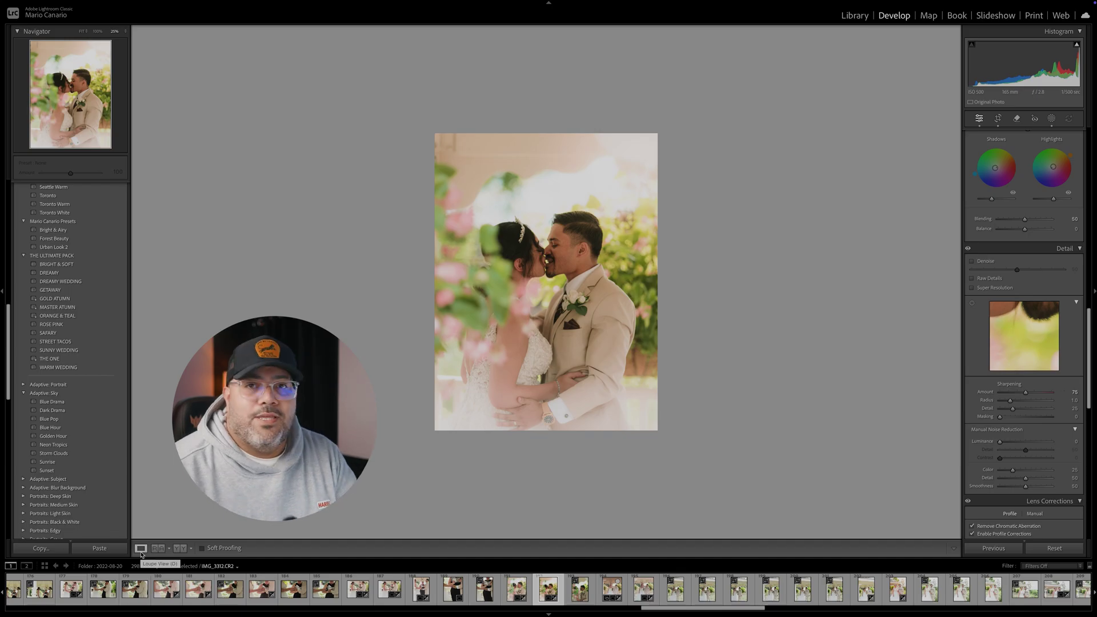
pyautogui.click(180, 549)
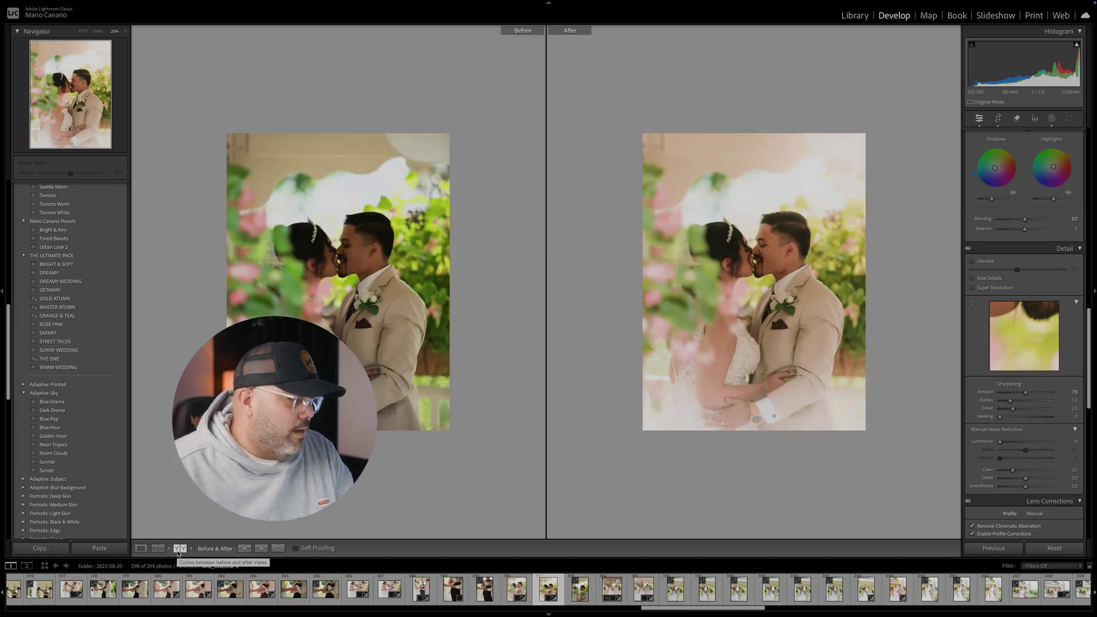